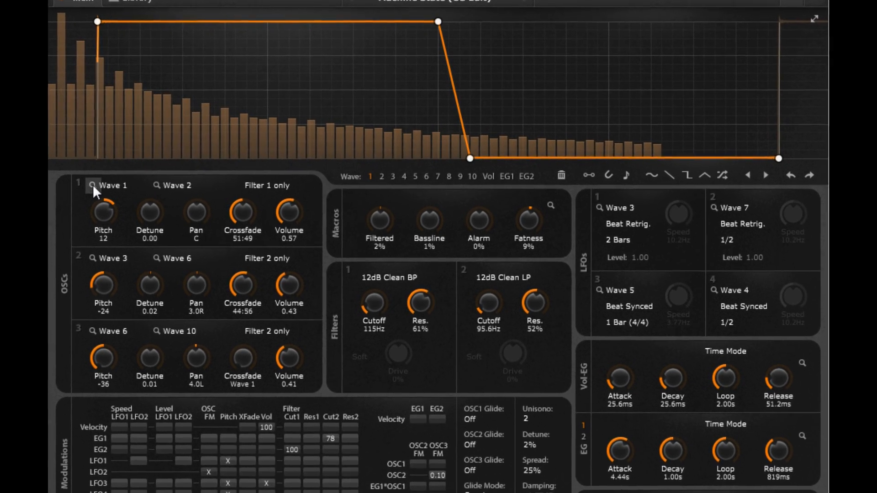
Step: Inspect the waveforms assigned to the oscillators and LFOs, including Waves 3, 6, 10, 7 and 4
{"action": "left_click", "coordinate": [102, 251]}
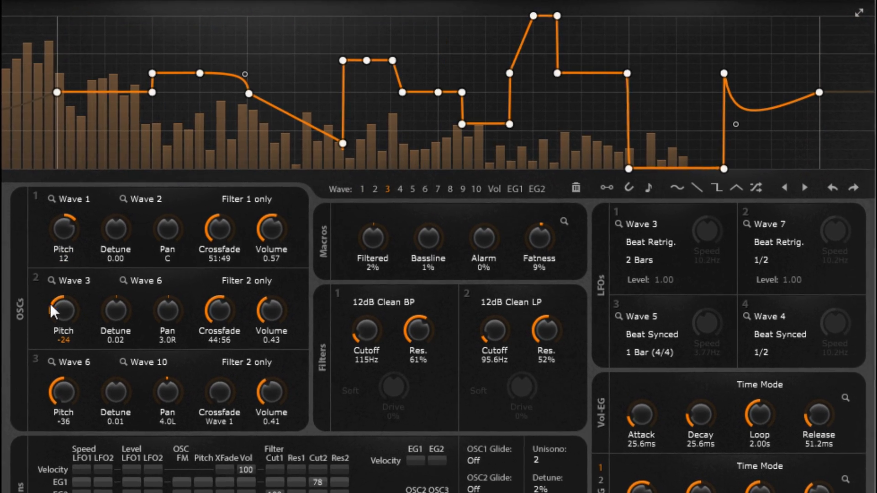
{"action": "left_click", "coordinate": [57, 357]}
{"action": "left_click", "coordinate": [124, 363]}
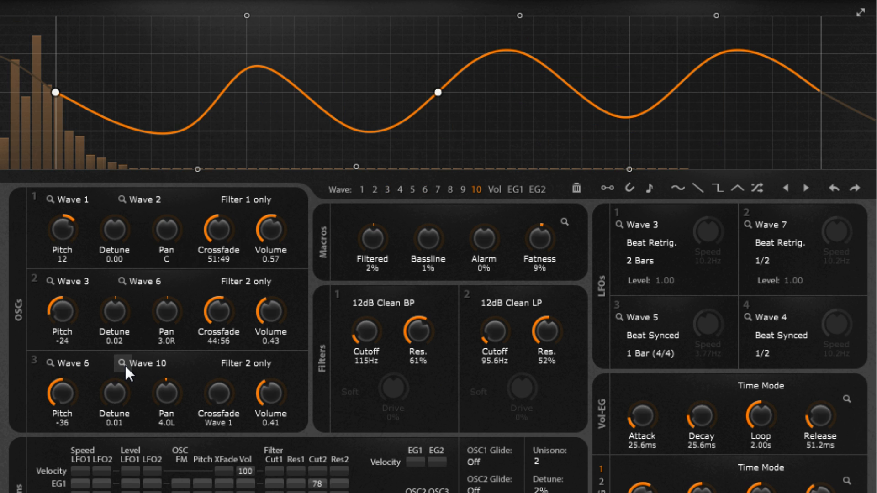
{"action": "left_click", "coordinate": [619, 225]}
{"action": "left_click", "coordinate": [747, 223]}
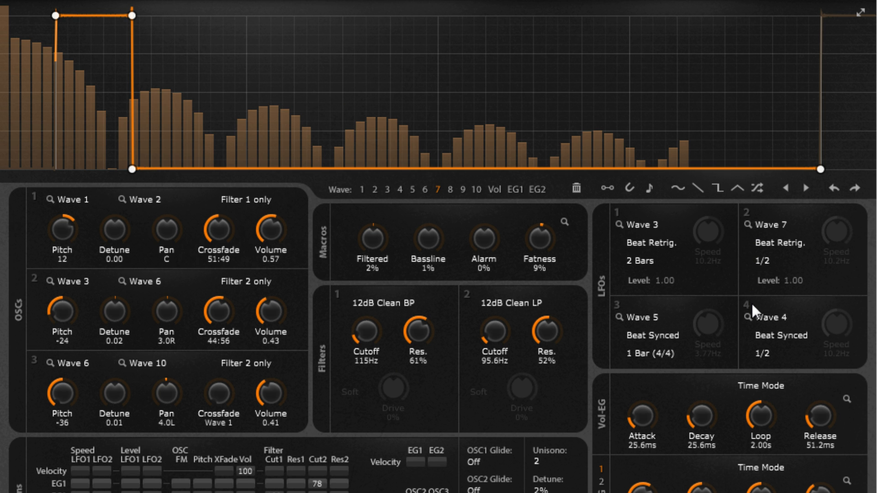
{"action": "left_click", "coordinate": [748, 317]}
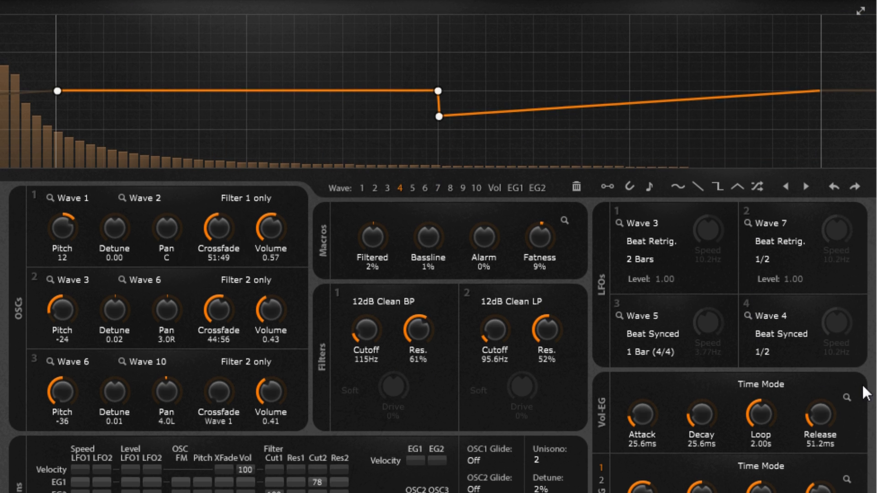
Step: Examine the curves of the volume envelope, EG1 and EG2
{"action": "left_click", "coordinate": [847, 397]}
{"action": "scroll", "coordinate": [845, 384], "scroll_direction": "down", "scroll_amount": 2}
{"action": "scroll", "coordinate": [847, 411], "scroll_direction": "down", "scroll_amount": 2}
{"action": "left_click", "coordinate": [849, 437]}
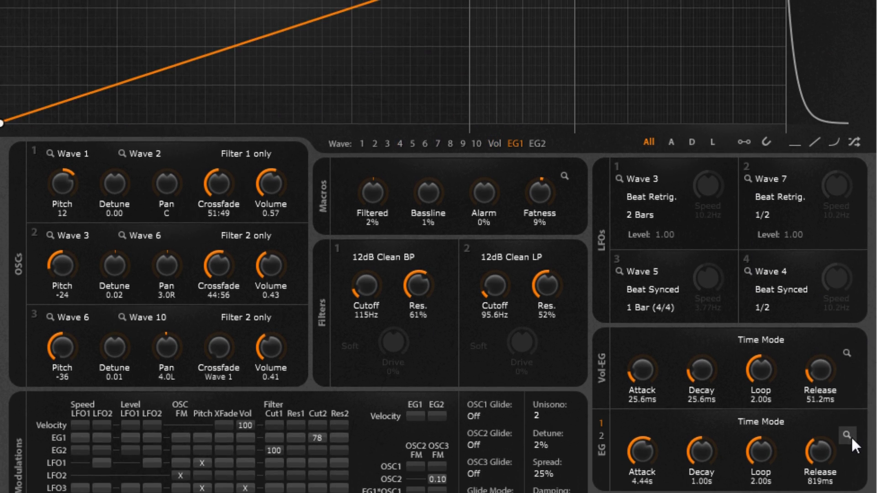
{"action": "scroll", "coordinate": [851, 430], "scroll_direction": "down", "scroll_amount": 4}
{"action": "scroll", "coordinate": [553, 133], "scroll_direction": "down", "scroll_amount": 2}
{"action": "left_click", "coordinate": [541, 91]}
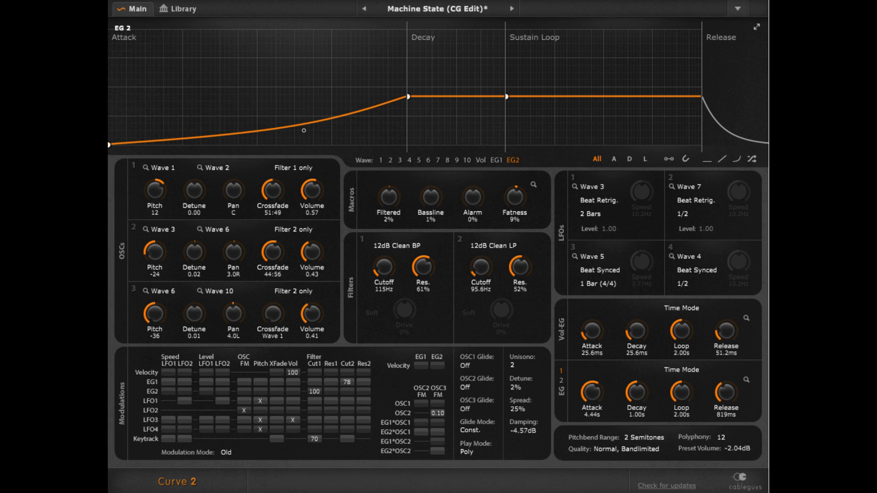
Step: Browse the approved presets in the library up to page 4 and return to the first page
{"action": "left_click", "coordinate": [180, 9]}
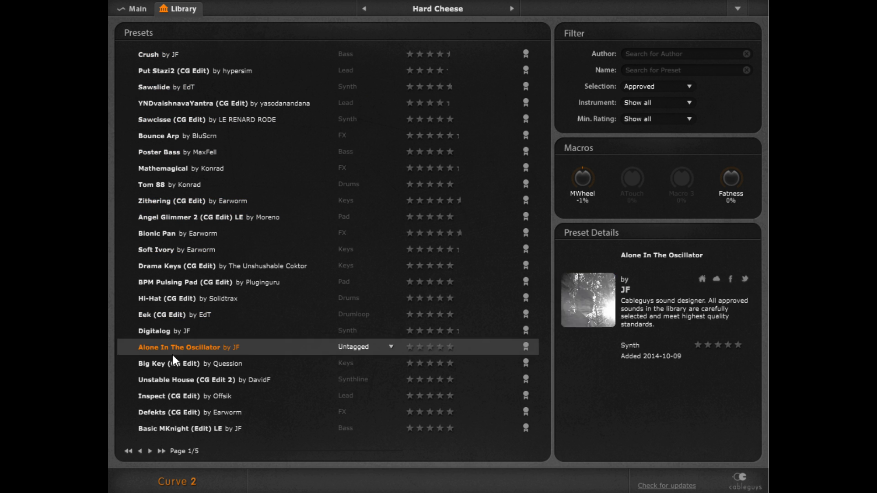
{"action": "left_click", "coordinate": [149, 451]}
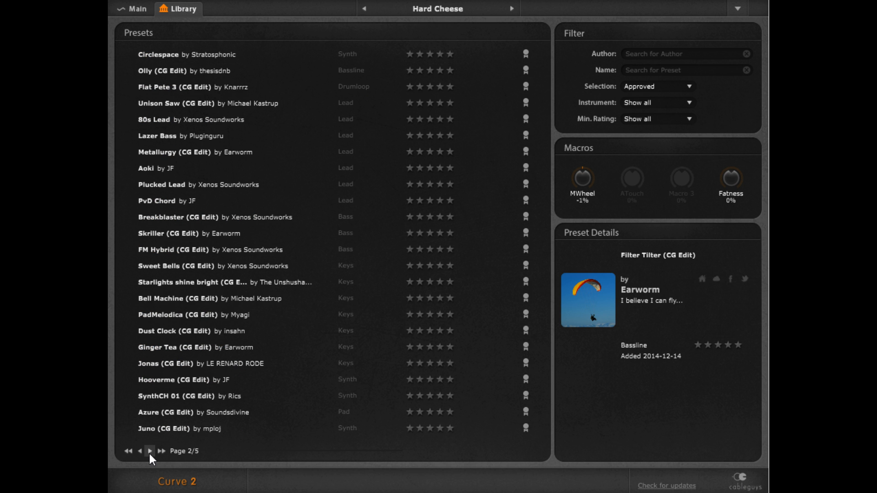
{"action": "left_click", "coordinate": [150, 451]}
{"action": "left_click", "coordinate": [150, 451]}
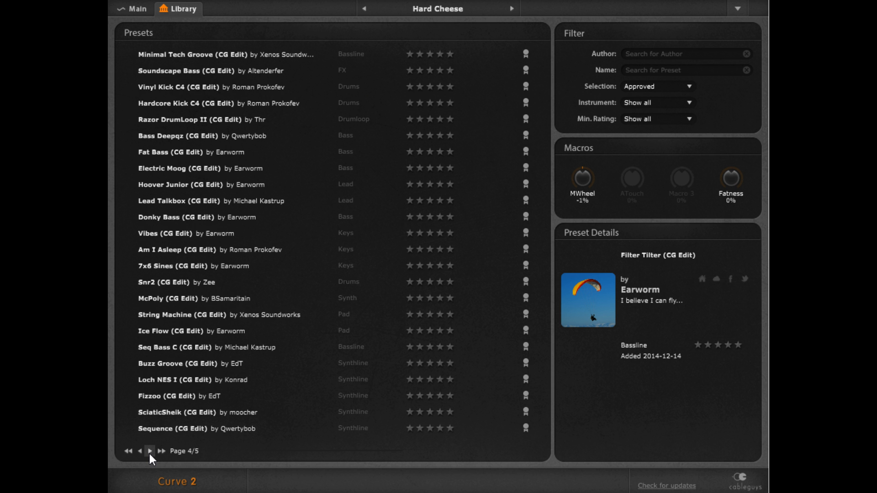
{"action": "left_click", "coordinate": [129, 451]}
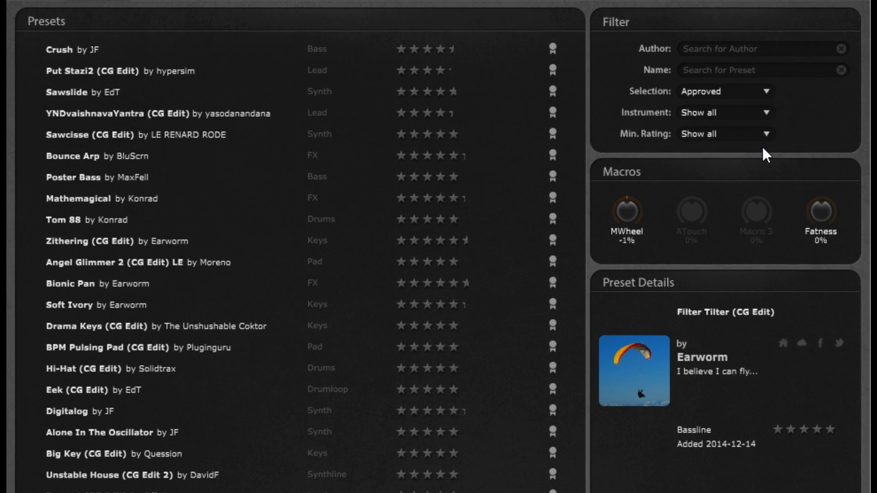
Step: Check the library's instrument filter choices and search the presets by author and by name
{"action": "left_click", "coordinate": [766, 117]}
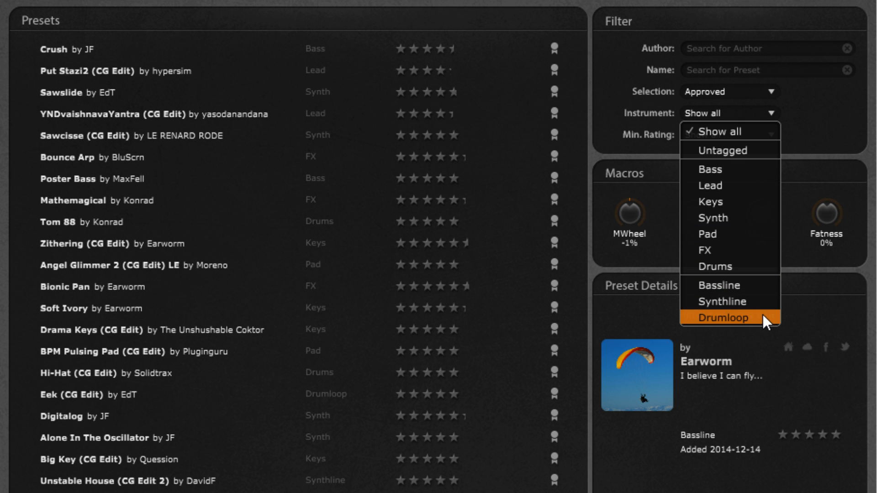
{"action": "left_click", "coordinate": [798, 44]}
{"action": "left_click", "coordinate": [797, 45]}
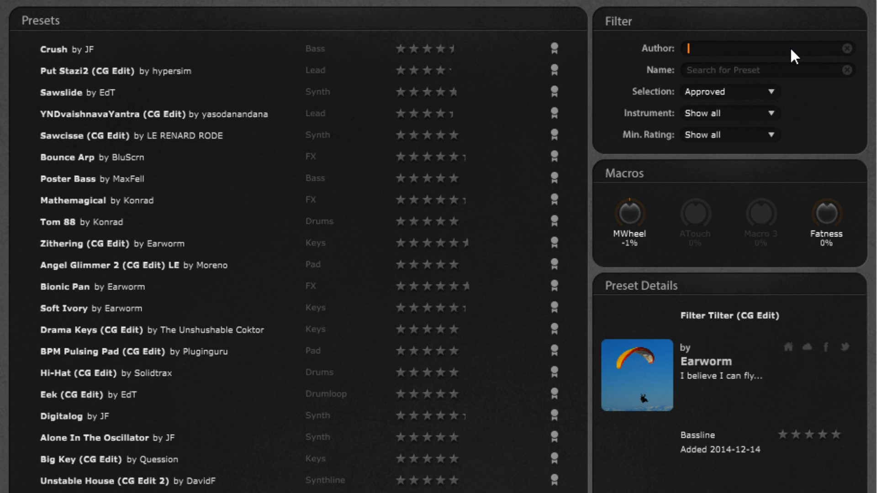
{"action": "type", "text": "earworm"}
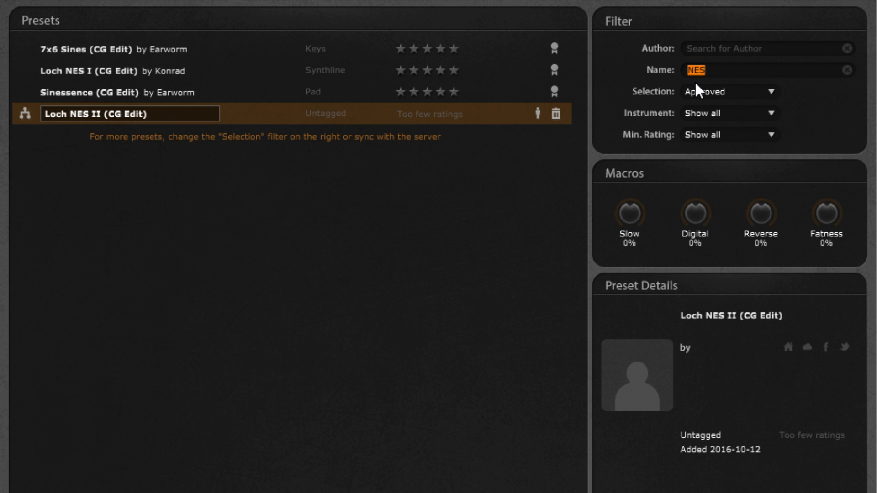
{"action": "key", "text": "BackSpace"}
Step: Rate the Loch NES II (CG Edit) preset six stars and set the minimum rating filter to 4 or more
{"action": "left_click", "coordinate": [467, 114]}
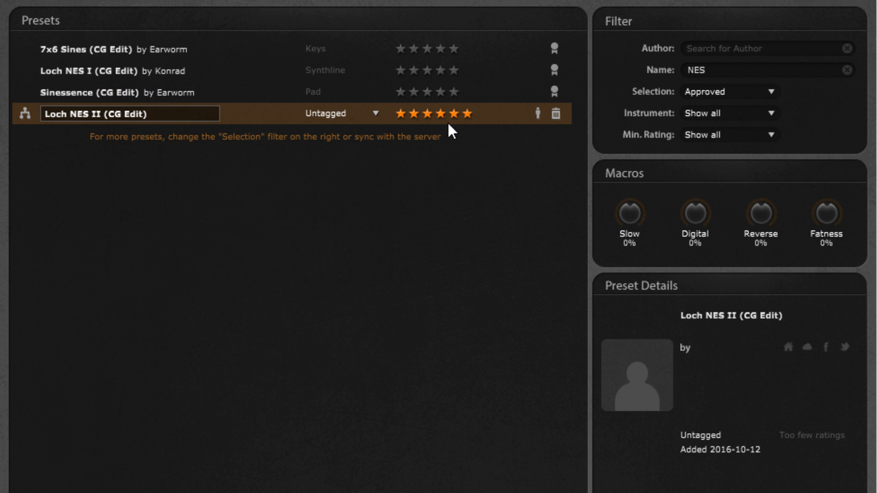
{"action": "left_click", "coordinate": [769, 137]}
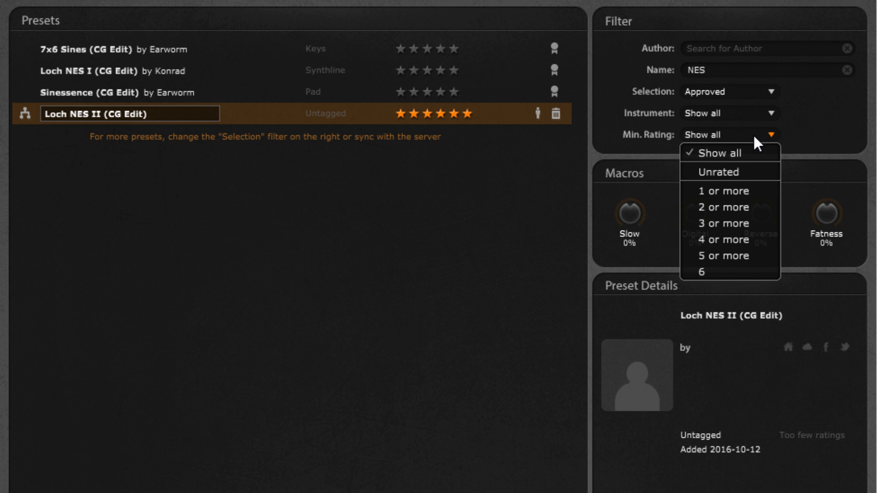
{"action": "left_click", "coordinate": [757, 237]}
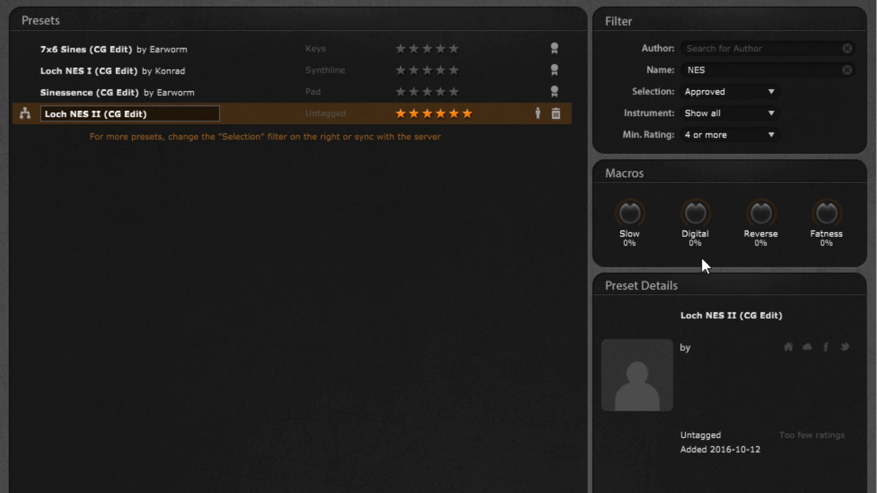
Step: Return to the main synth view and try out macro knobs on several presets, including Acid, Loony and Shimmer
{"action": "left_click", "coordinate": [117, 7]}
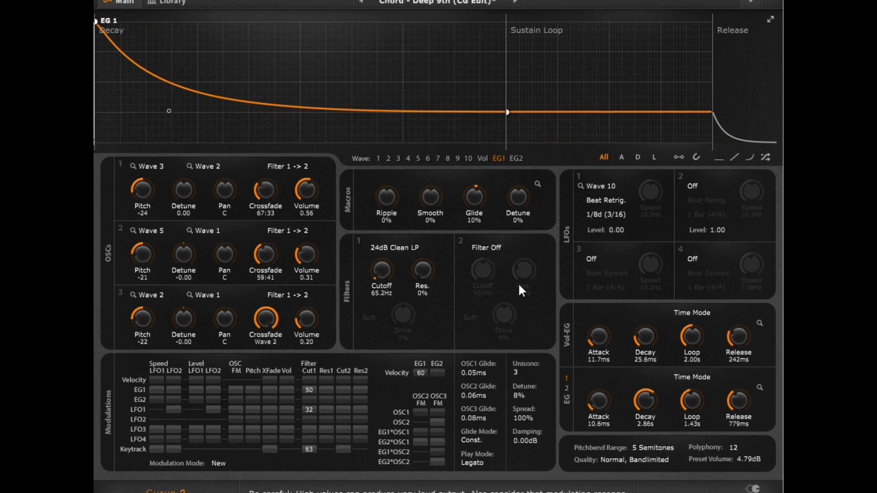
{"action": "left_click_drag", "start_coordinate": [516, 200], "coordinate": [536, 164]}
{"action": "double_click", "coordinate": [537, 202]}
{"action": "left_click_drag", "start_coordinate": [345, 196], "coordinate": [344, 166]}
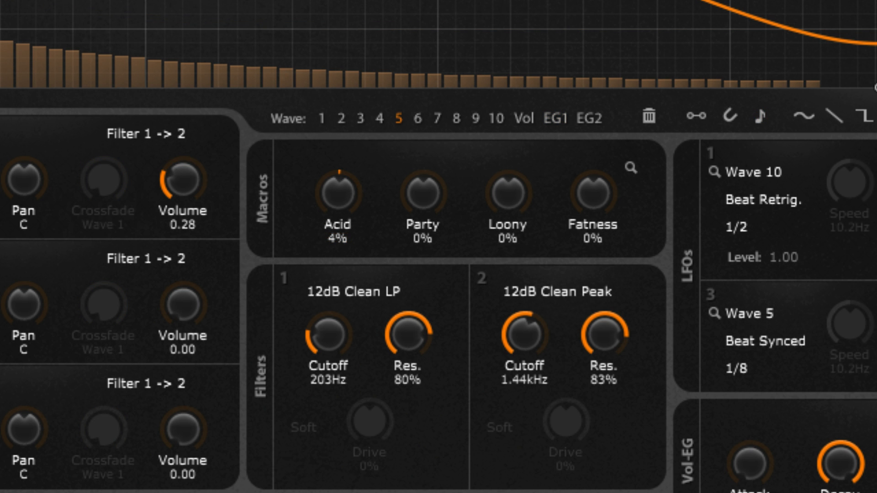
{"action": "left_click_drag", "start_coordinate": [336, 237], "coordinate": [467, 234]}
{"action": "left_click_drag", "start_coordinate": [508, 193], "coordinate": [508, 156]}
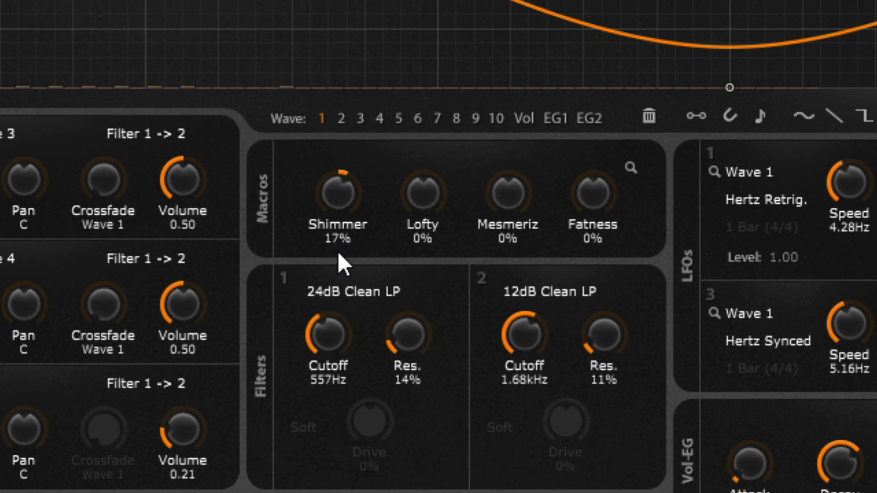
{"action": "left_click_drag", "start_coordinate": [338, 252], "coordinate": [345, 216]}
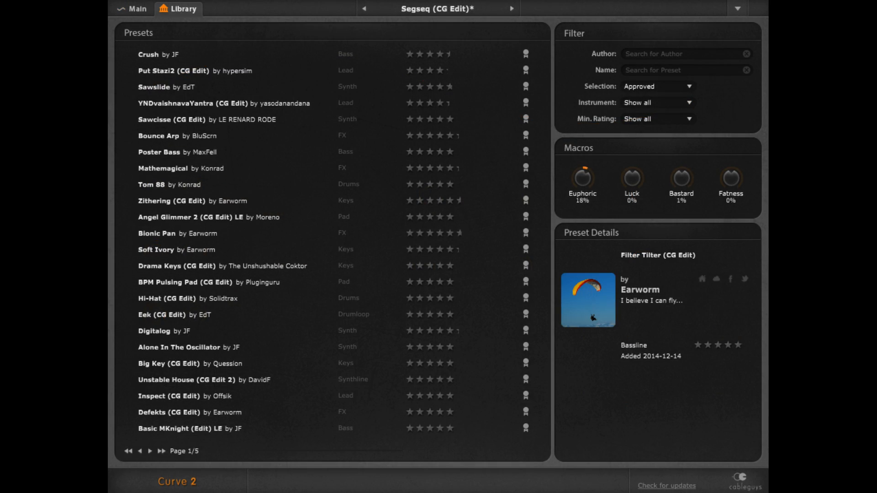
Step: Sync the preset library with the online server and page through the approved presets up to page 10
{"action": "left_click", "coordinate": [738, 7]}
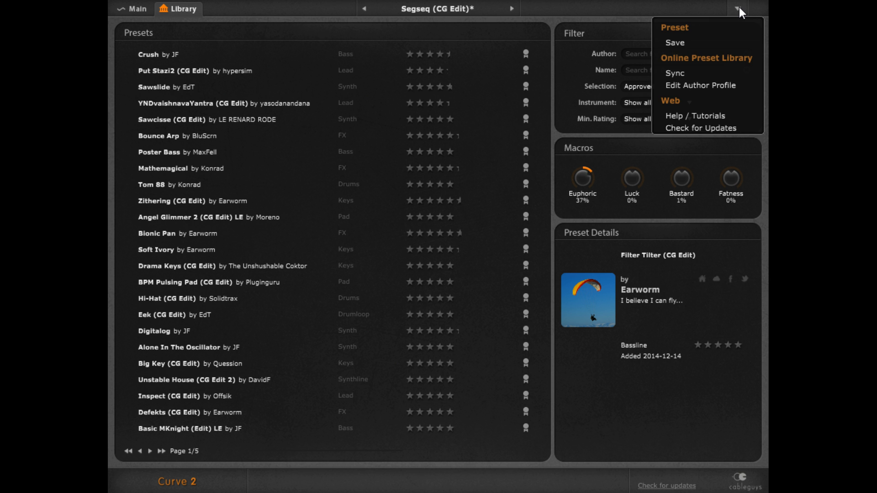
{"action": "left_click", "coordinate": [699, 73]}
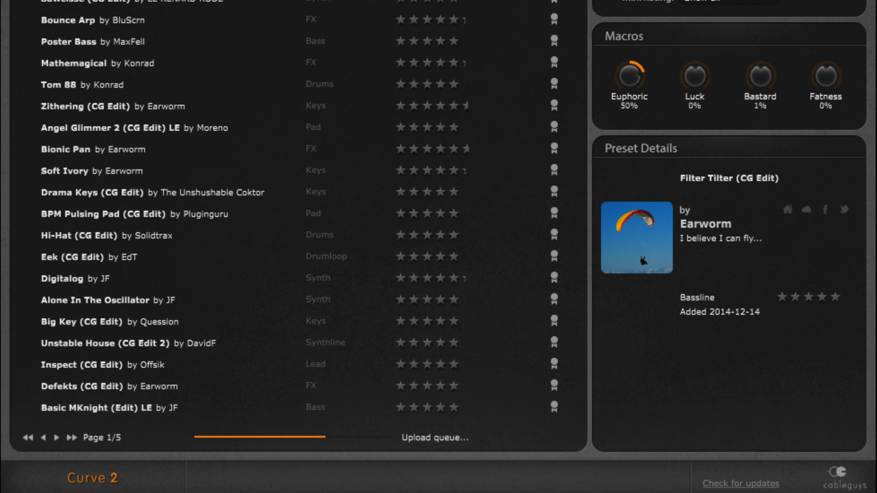
{"action": "left_click", "coordinate": [57, 438]}
{"action": "left_click", "coordinate": [57, 438]}
{"action": "left_click", "coordinate": [57, 439]}
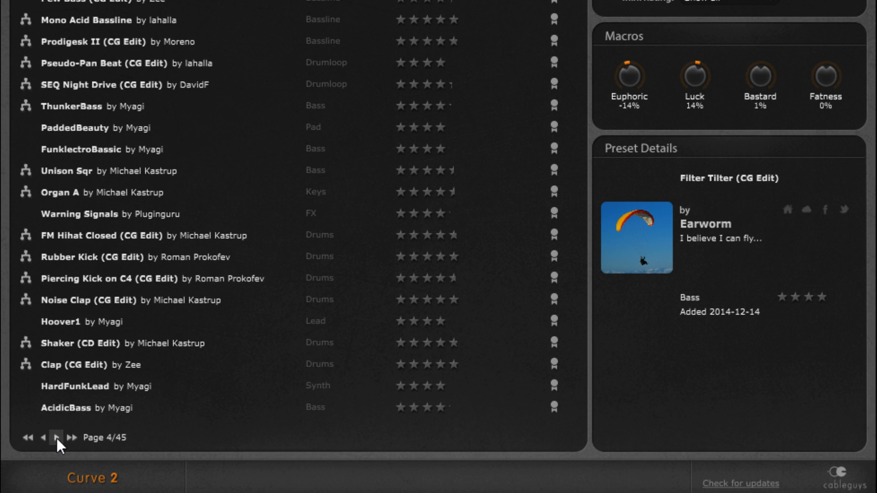
{"action": "left_click", "coordinate": [57, 438]}
{"action": "left_click", "coordinate": [57, 438]}
{"action": "left_click", "coordinate": [57, 439]}
{"action": "left_click", "coordinate": [57, 439]}
{"action": "left_click", "coordinate": [57, 438]}
{"action": "left_click", "coordinate": [57, 438]}
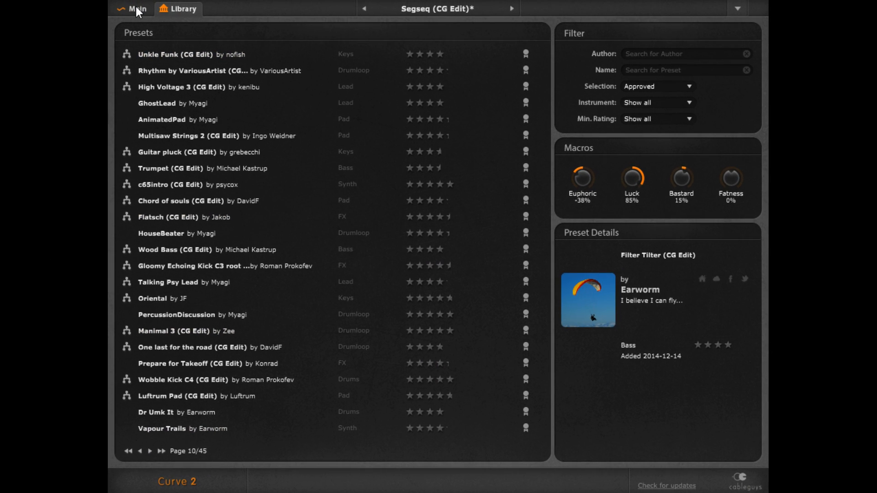
Step: Create a new blank preset from the main view and set oscillator 1's volume to 0.47
{"action": "left_click", "coordinate": [136, 7]}
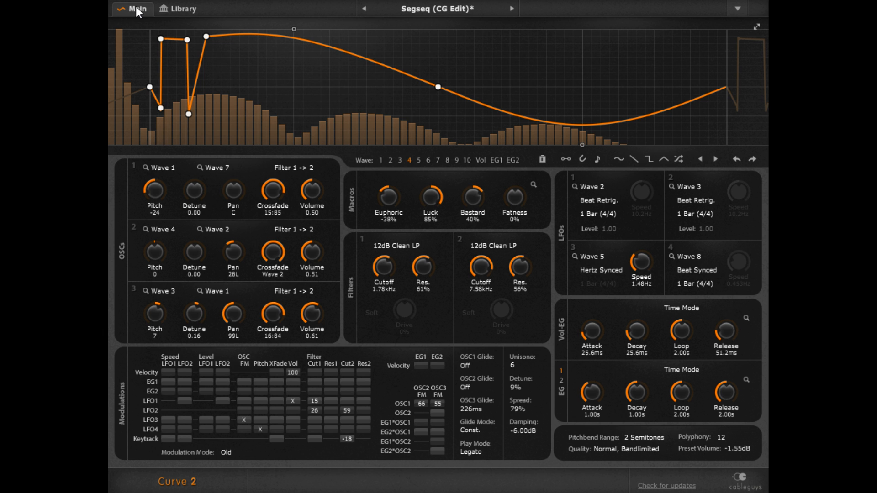
{"action": "left_click", "coordinate": [736, 10]}
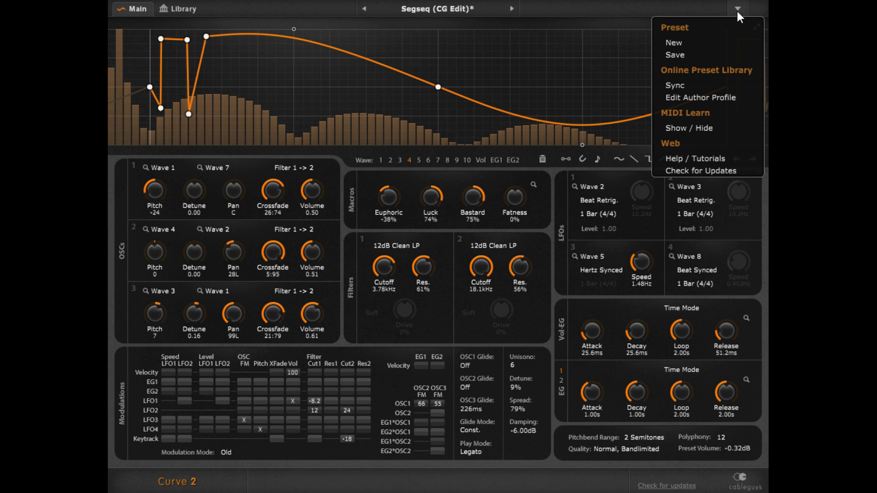
{"action": "left_click", "coordinate": [730, 42]}
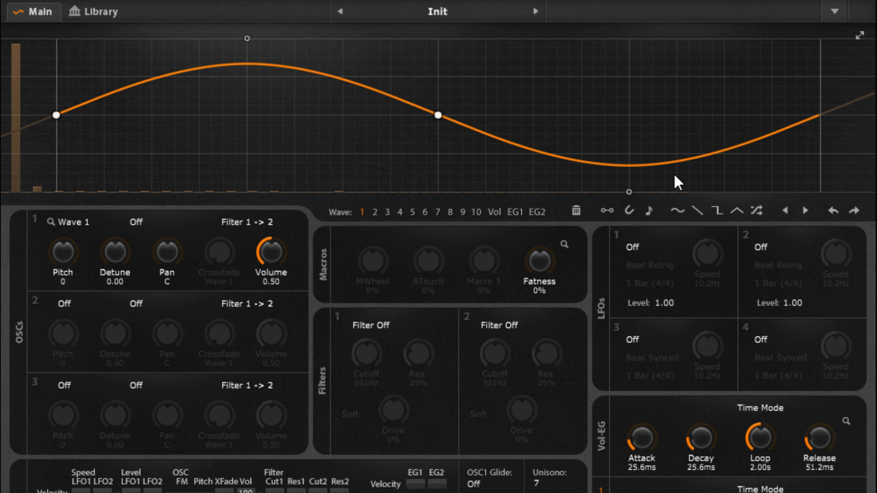
{"action": "left_click", "coordinate": [769, 171]}
{"action": "mouse_move", "coordinate": [260, 268]}
{"action": "left_mouse_down"}
{"action": "mouse_move", "coordinate": [259, 302]}
{"action": "mouse_move", "coordinate": [260, 261]}
{"action": "mouse_move", "coordinate": [260, 273]}
{"action": "left_mouse_up"}
Step: Reshape Wave 1 by shifting its upper curve point, adding a lower soft point beside it and deleting the middle hard point
{"action": "mouse_move", "coordinate": [247, 38]}
{"action": "left_mouse_down"}
{"action": "mouse_move", "coordinate": [239, 159]}
{"action": "mouse_move", "coordinate": [232, 40]}
{"action": "left_mouse_up"}
{"action": "left_click_drag", "start_coordinate": [285, 75], "coordinate": [269, 153]}
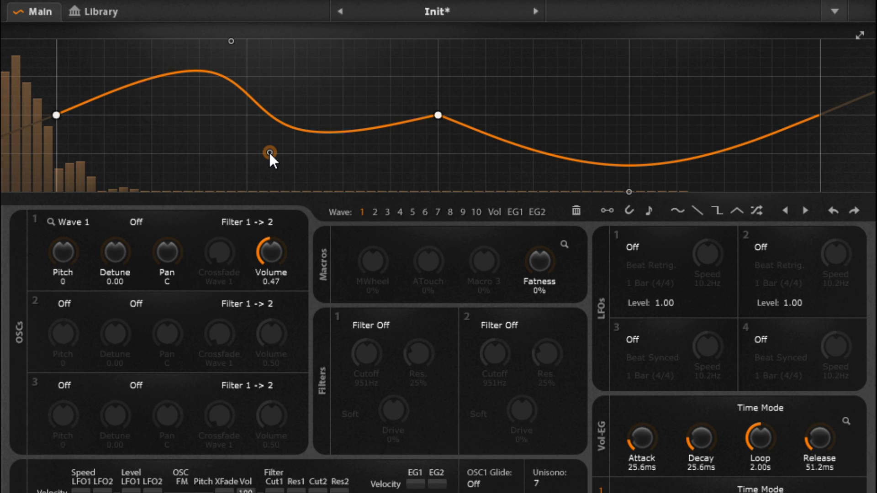
{"action": "double_click", "coordinate": [438, 115]}
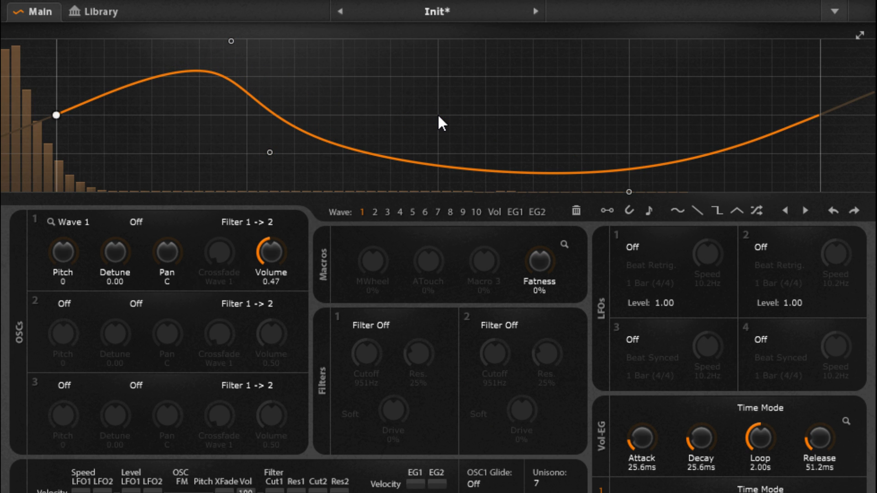
Step: Switch the lower point of Wave 1 to hard and back to soft, and add soft points forming a narrow dip and peak
{"action": "left_click", "coordinate": [269, 153]}
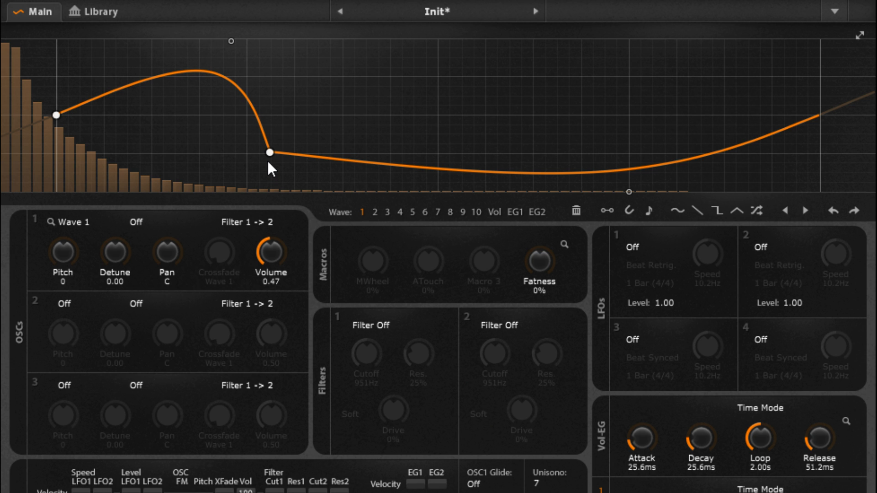
{"action": "left_click", "coordinate": [269, 154]}
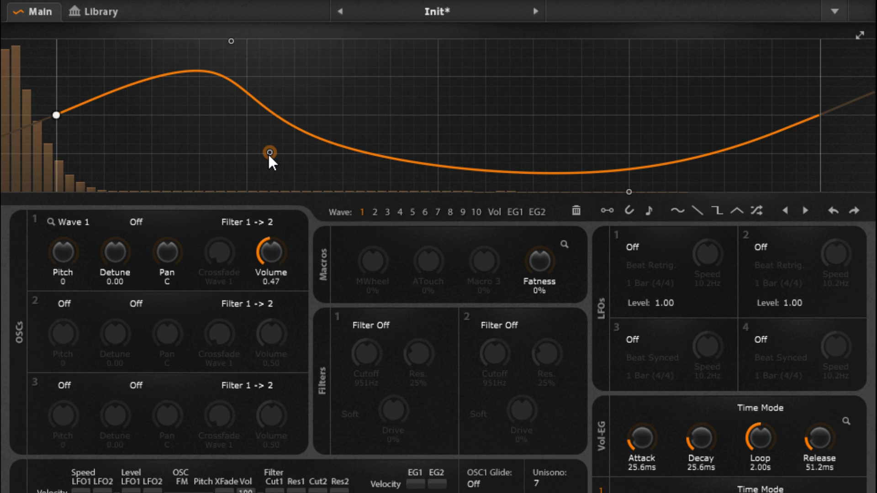
{"action": "left_click_drag", "start_coordinate": [270, 153], "coordinate": [455, 64]}
{"action": "left_click_drag", "start_coordinate": [410, 54], "coordinate": [390, 63]}
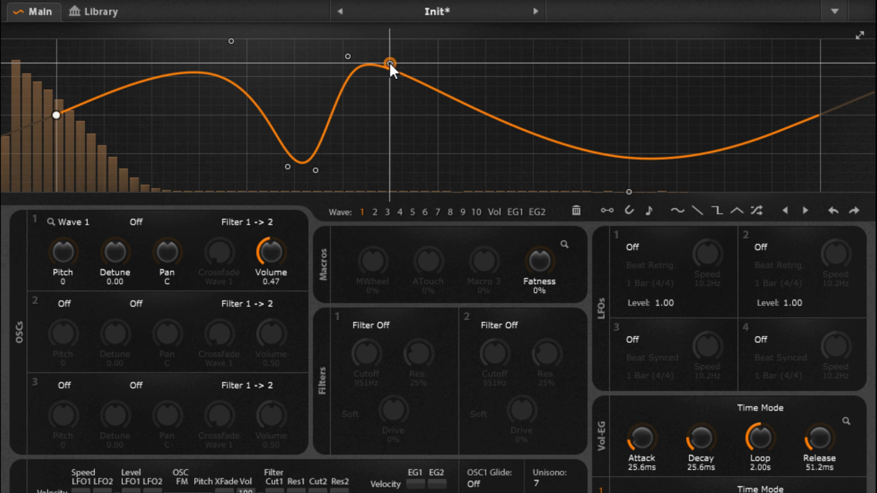
Step: Select the group of points around the dip in Wave 1, shift it toward the wave's start and narrow it
{"action": "left_click_drag", "start_coordinate": [202, 43], "coordinate": [466, 225]}
{"action": "left_click_drag", "start_coordinate": [339, 101], "coordinate": [274, 107]}
{"action": "left_click_drag", "start_coordinate": [159, 113], "coordinate": [208, 114]}
{"action": "mouse_move", "coordinate": [273, 185]}
{"action": "left_mouse_down"}
{"action": "mouse_move", "coordinate": [273, 104]}
{"action": "mouse_move", "coordinate": [273, 184]}
{"action": "left_mouse_up"}
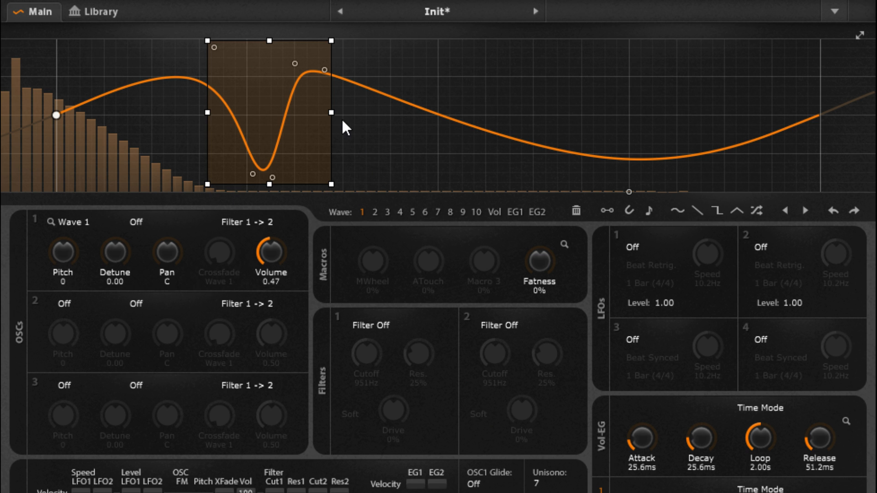
{"action": "mouse_move", "coordinate": [330, 113]}
{"action": "left_mouse_down"}
{"action": "mouse_move", "coordinate": [234, 112]}
{"action": "mouse_move", "coordinate": [323, 112]}
{"action": "left_mouse_up"}
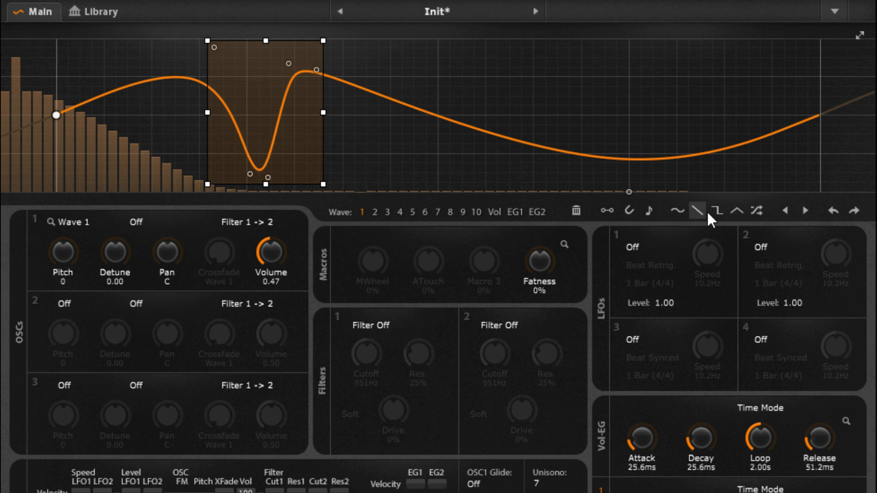
Step: Replace Wave 1 with the basic triangle waveform
{"action": "left_click", "coordinate": [732, 213]}
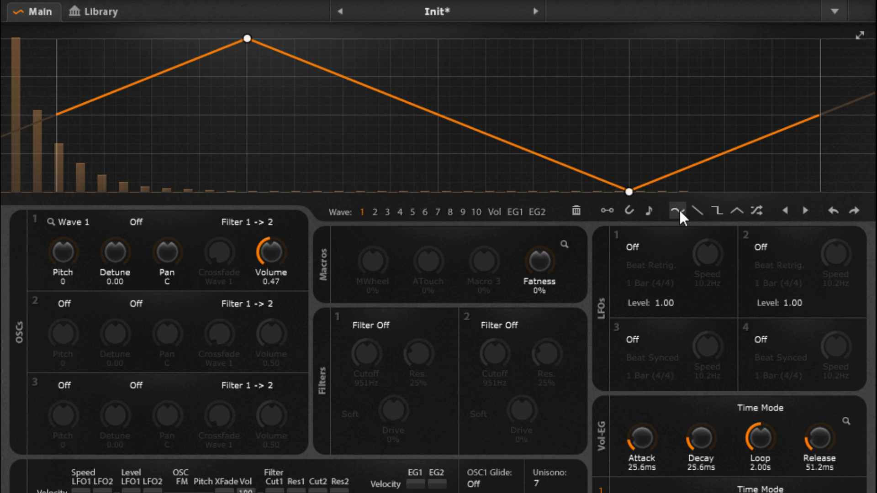
Step: Replace Wave 1 with the basic sawtooth waveform and switch it to the basic square waveform
{"action": "left_click", "coordinate": [698, 208]}
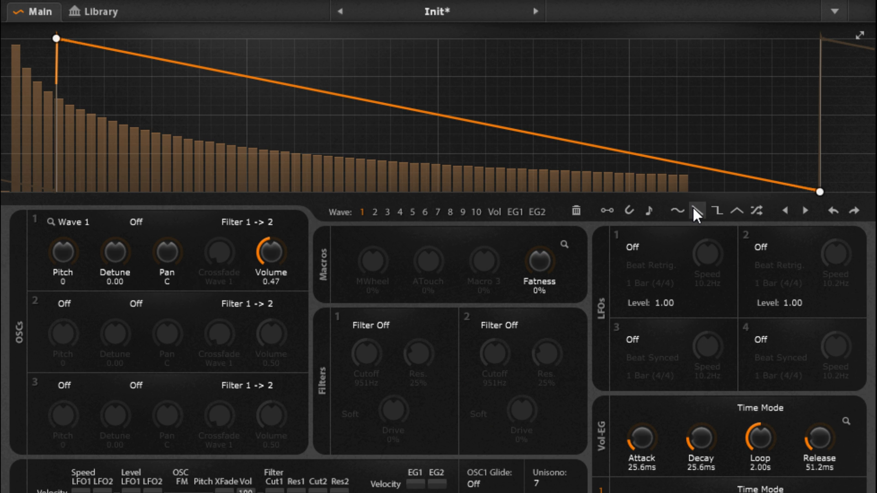
{"action": "left_click", "coordinate": [715, 211]}
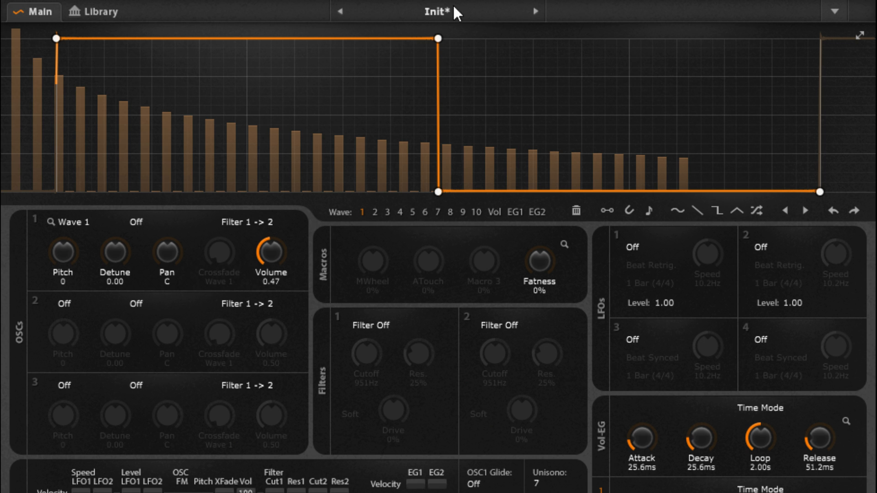
Step: Lower the end of Wave 1's upper segment, raise the end of its lower segment, and curve both segments with soft points
{"action": "left_click_drag", "start_coordinate": [438, 38], "coordinate": [436, 73]}
{"action": "left_click_drag", "start_coordinate": [817, 191], "coordinate": [819, 142]}
{"action": "left_click_drag", "start_coordinate": [628, 166], "coordinate": [616, 148]}
{"action": "left_click_drag", "start_coordinate": [280, 57], "coordinate": [226, 103]}
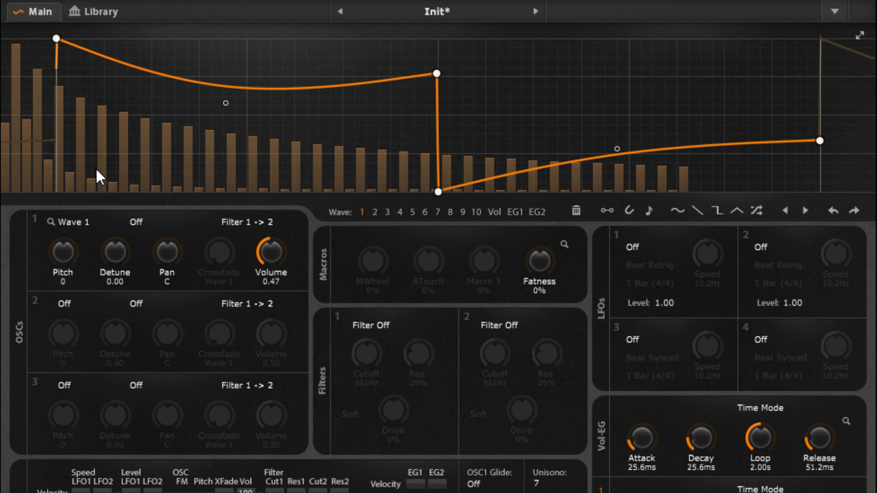
{"action": "mouse_move", "coordinate": [226, 103]}
{"action": "left_mouse_down"}
{"action": "mouse_move", "coordinate": [235, 172]}
{"action": "mouse_move", "coordinate": [235, 90]}
{"action": "mouse_move", "coordinate": [227, 86]}
{"action": "left_mouse_up"}
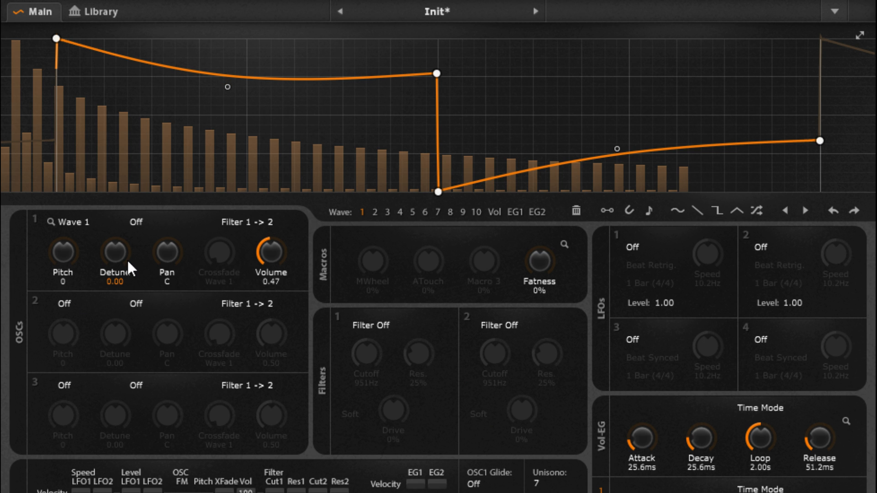
Step: Assign Wave 1 to oscillators 2 and 3
{"action": "left_click", "coordinate": [70, 302]}
{"action": "left_click", "coordinate": [92, 340]}
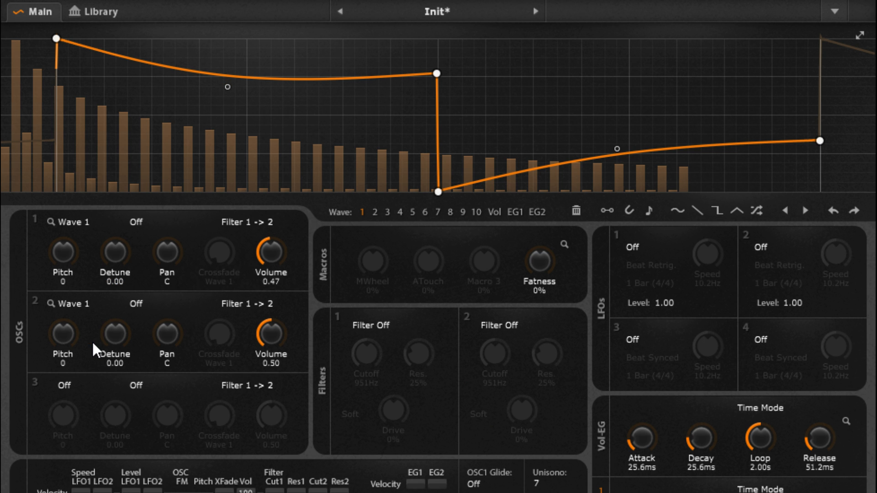
{"action": "left_click", "coordinate": [73, 385]}
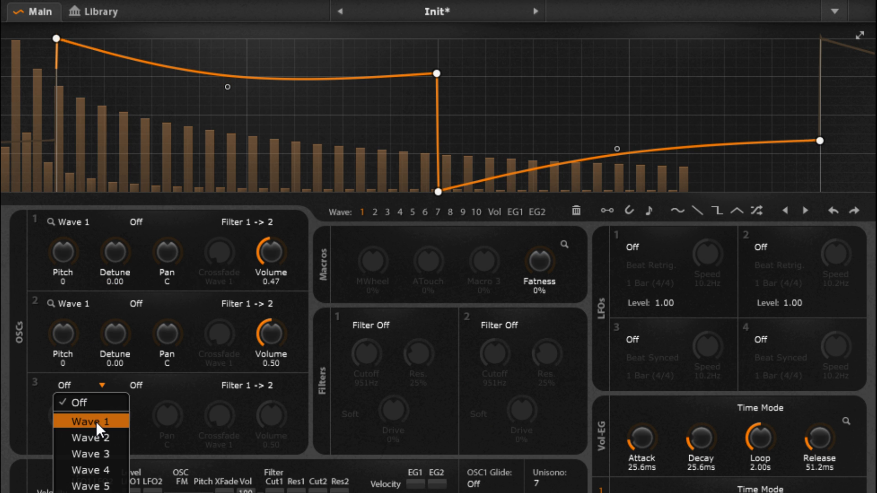
{"action": "left_click", "coordinate": [95, 421]}
Step: Lower the volume of oscillator 1 to 0.33 and of oscillators 2 and 3 to 0.34
{"action": "left_click_drag", "start_coordinate": [271, 252], "coordinate": [271, 263]}
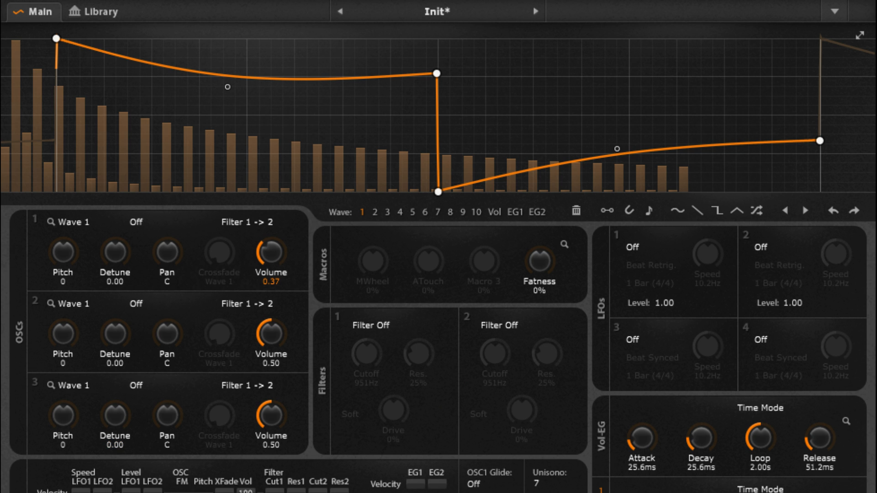
{"action": "left_click_drag", "start_coordinate": [271, 263], "coordinate": [270, 299]}
{"action": "left_click_drag", "start_coordinate": [271, 331], "coordinate": [274, 427]}
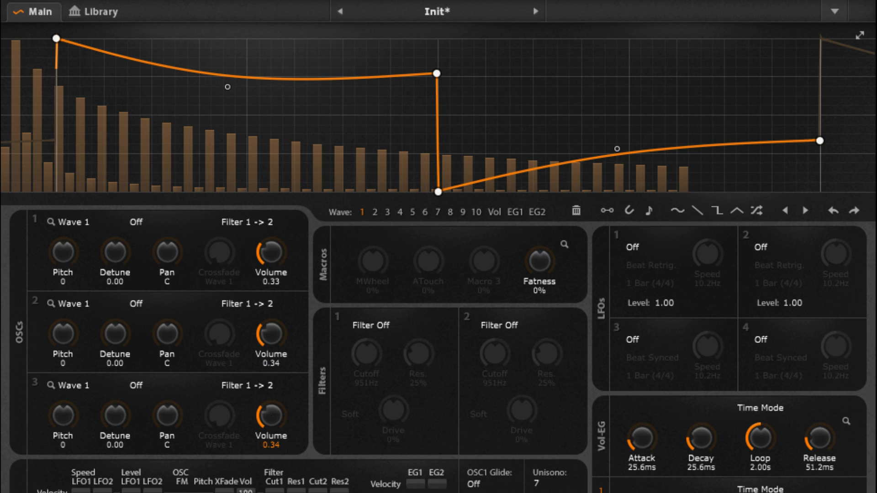
Step: Detune oscillator 2 to -0.13 and oscillator 3 to 0.07, and set oscillator 3's pitch to 12
{"action": "left_click_drag", "start_coordinate": [124, 335], "coordinate": [125, 342]}
{"action": "mouse_move", "coordinate": [123, 414]}
{"action": "left_mouse_down"}
{"action": "mouse_move", "coordinate": [123, 406]}
{"action": "mouse_move", "coordinate": [123, 413]}
{"action": "left_mouse_up"}
{"action": "left_click_drag", "start_coordinate": [115, 333], "coordinate": [115, 338]}
{"action": "left_click_drag", "start_coordinate": [67, 412], "coordinate": [67, 403]}
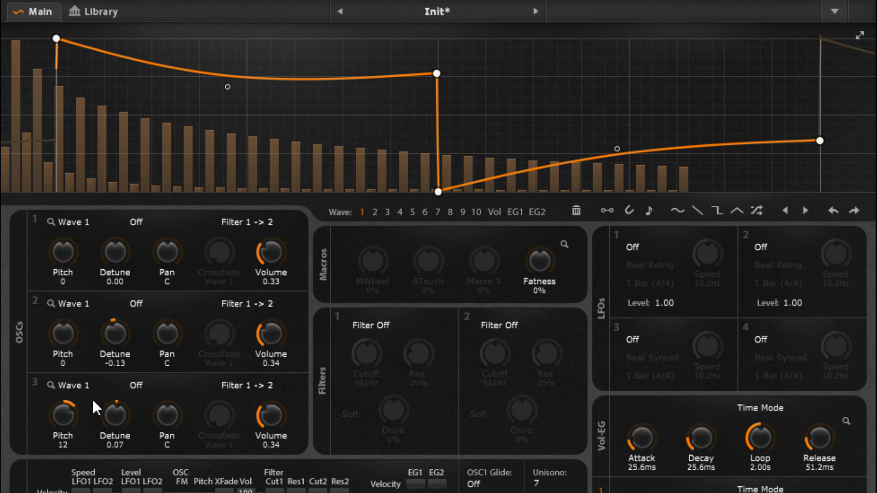
Step: Pan oscillator 1 fully to L and oscillator 2 fully to R
{"action": "mouse_move", "coordinate": [164, 266]}
{"action": "left_mouse_down"}
{"action": "mouse_move", "coordinate": [163, 283]}
{"action": "mouse_move", "coordinate": [165, 260]}
{"action": "left_mouse_up"}
{"action": "left_click_drag", "start_coordinate": [164, 330], "coordinate": [165, 310]}
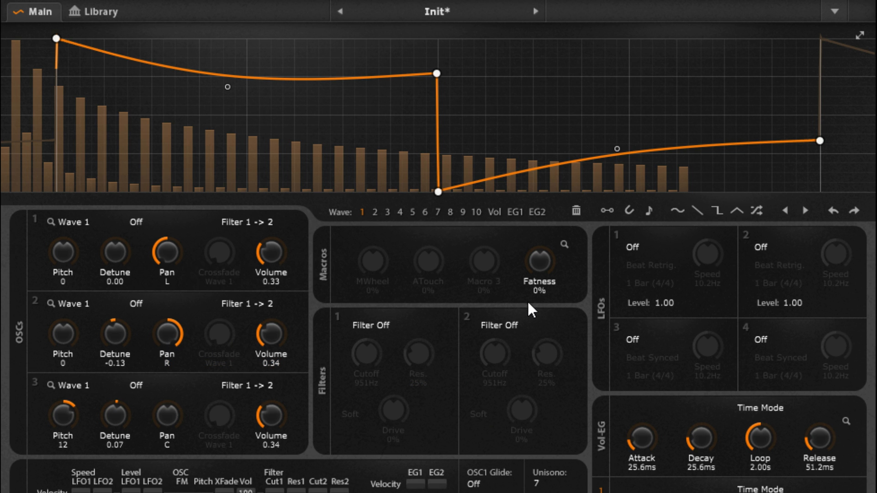
Step: Raise the Fatness macro to 75%, reduce it to 46%, and lower the preset volume to -8.15 dB
{"action": "left_click_drag", "start_coordinate": [542, 299], "coordinate": [542, 245]}
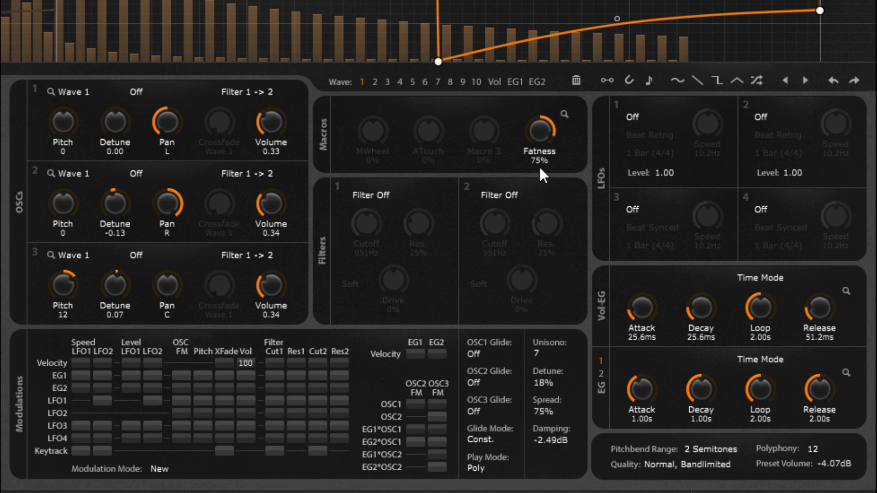
{"action": "mouse_move", "coordinate": [540, 168]}
{"action": "left_mouse_down"}
{"action": "mouse_move", "coordinate": [539, 209]}
{"action": "mouse_move", "coordinate": [539, 156]}
{"action": "mouse_move", "coordinate": [539, 184]}
{"action": "left_mouse_up"}
{"action": "left_click_drag", "start_coordinate": [549, 155], "coordinate": [549, 163]}
{"action": "left_click_drag", "start_coordinate": [834, 464], "coordinate": [834, 477]}
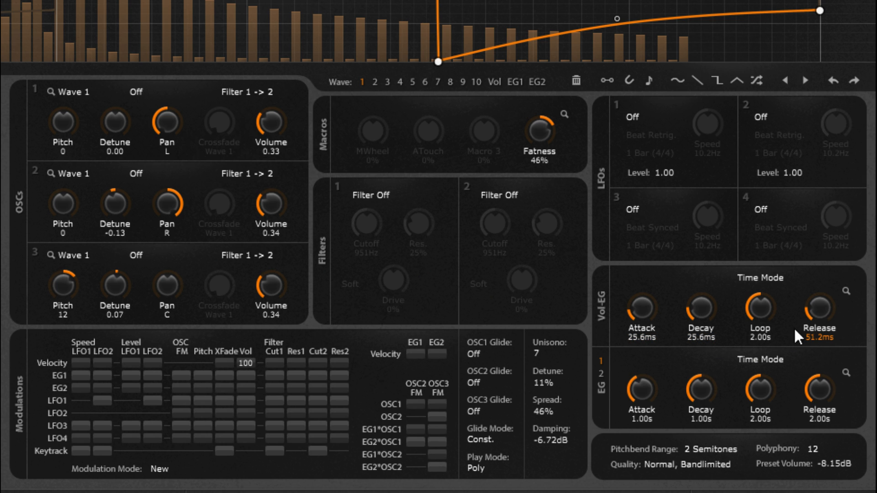
Step: Set the volume envelope's attack to 2.49 s, decay to 2.36 s, release to 4.73 s and loop to 2.16 s
{"action": "left_click_drag", "start_coordinate": [652, 311], "coordinate": [651, 262]}
{"action": "left_click_drag", "start_coordinate": [692, 314], "coordinate": [692, 277]}
{"action": "left_click_drag", "start_coordinate": [819, 307], "coordinate": [819, 276]}
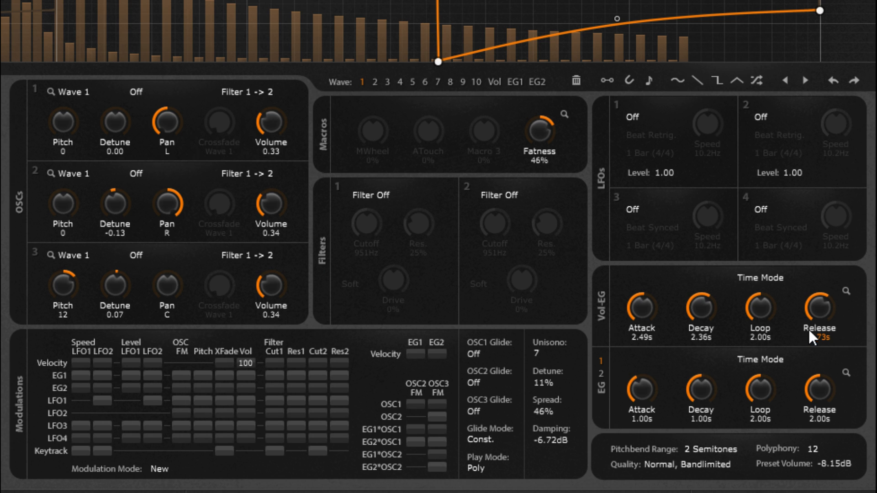
{"action": "left_click_drag", "start_coordinate": [758, 309], "coordinate": [758, 352]}
{"action": "left_click_drag", "start_coordinate": [760, 308], "coordinate": [760, 289]}
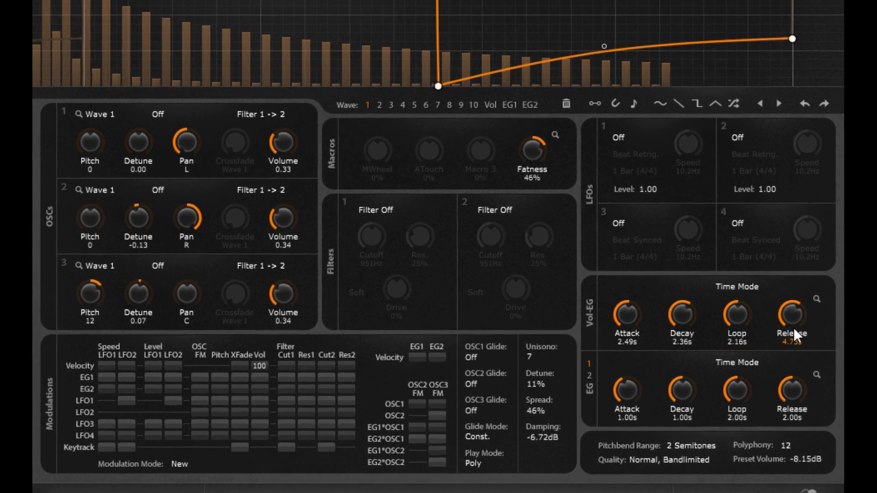
Step: Display the volume envelope's curve, and set its attack to 2.05 s and decay to 3.32 s
{"action": "left_click", "coordinate": [816, 299]}
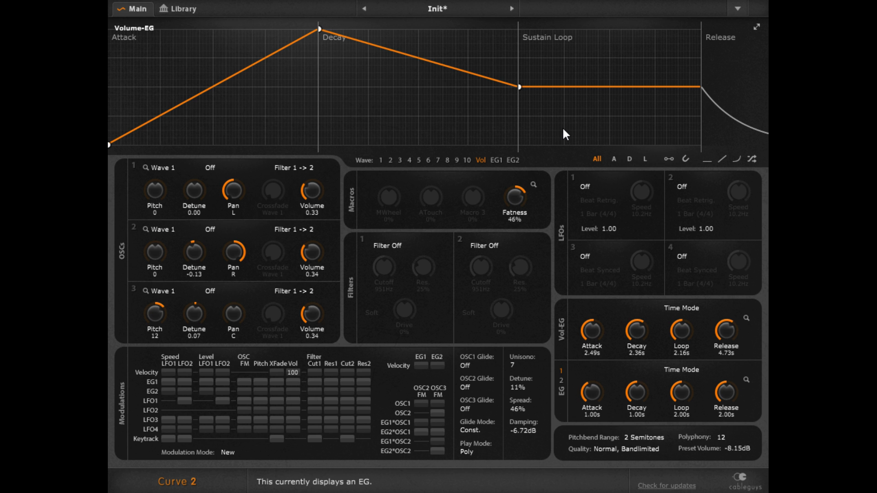
{"action": "left_click_drag", "start_coordinate": [590, 330], "coordinate": [636, 319]}
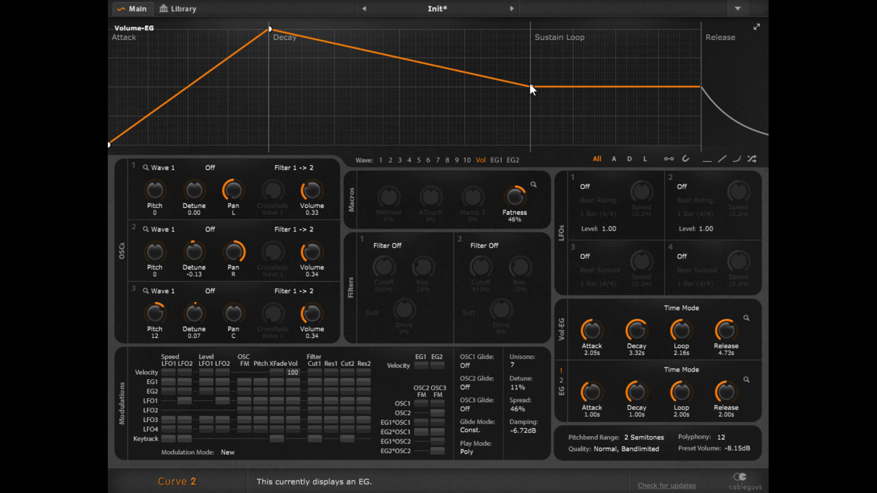
Step: Shape the sustain loop into a dip and a peak with two soft points, and set the loop time to 1.63 s
{"action": "left_click_drag", "start_coordinate": [533, 87], "coordinate": [650, 64]}
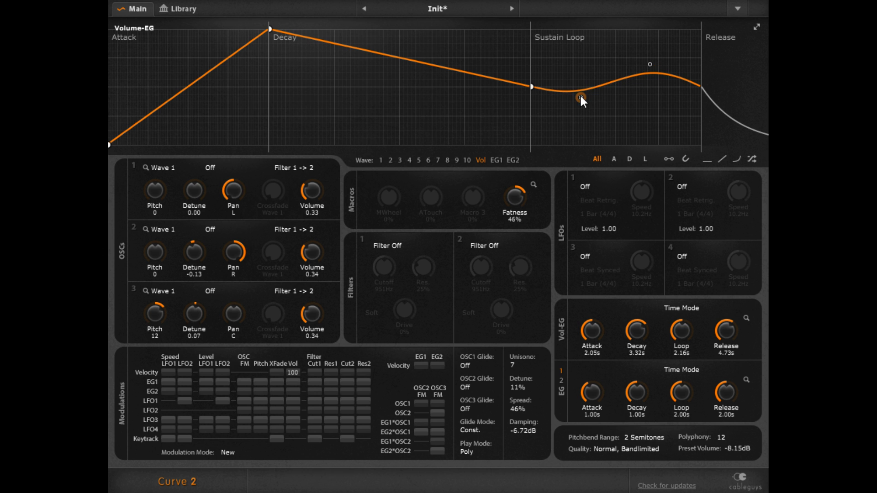
{"action": "mouse_move", "coordinate": [581, 98]}
{"action": "left_mouse_down"}
{"action": "mouse_move", "coordinate": [579, 108]}
{"action": "mouse_move", "coordinate": [587, 106]}
{"action": "left_mouse_up"}
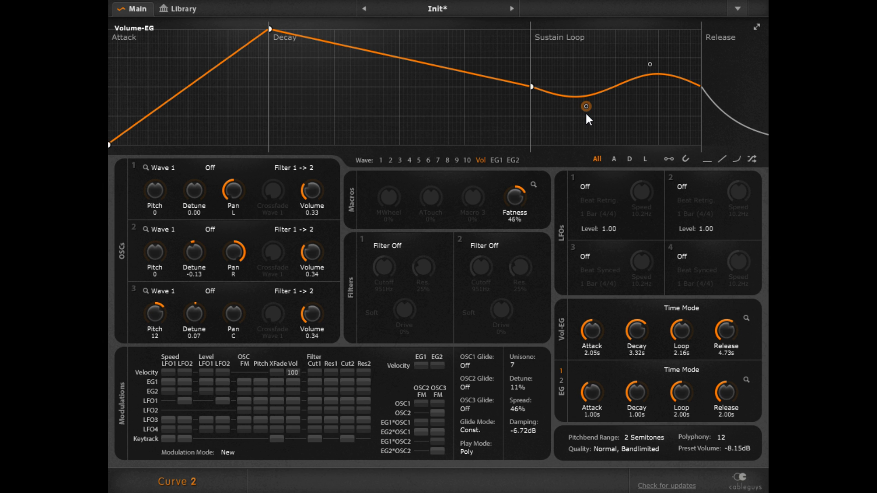
{"action": "mouse_move", "coordinate": [682, 330]}
{"action": "left_mouse_down"}
{"action": "mouse_move", "coordinate": [681, 355]}
{"action": "mouse_move", "coordinate": [681, 335]}
{"action": "left_mouse_up"}
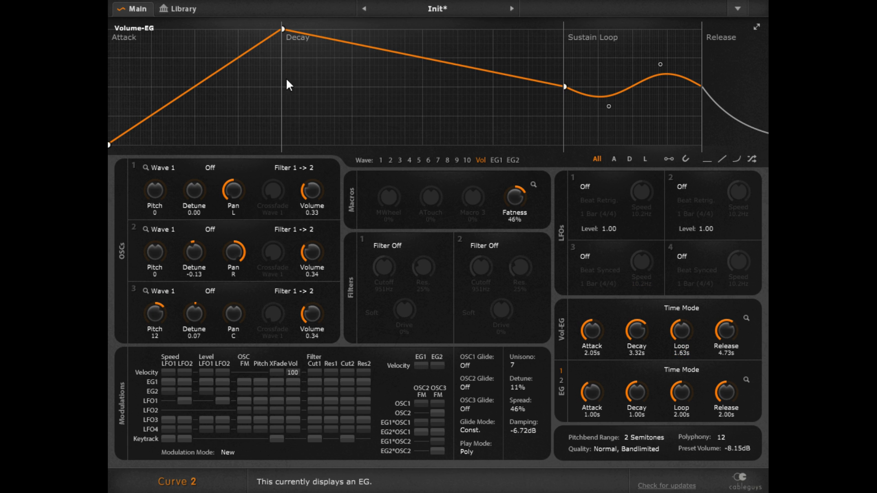
Step: Bow the volume envelope's attack upward with a soft point and bend its decay into an S-curve with two soft points
{"action": "left_click_drag", "start_coordinate": [206, 76], "coordinate": [156, 46]}
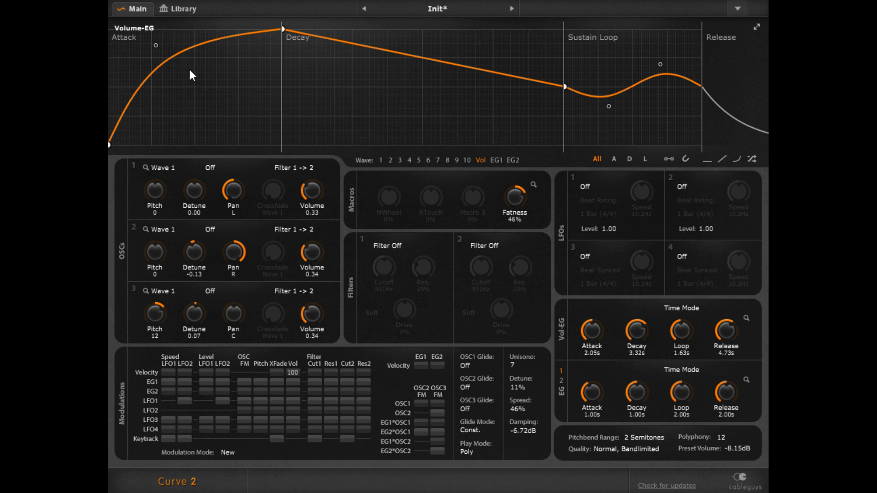
{"action": "left_click_drag", "start_coordinate": [332, 44], "coordinate": [476, 83]}
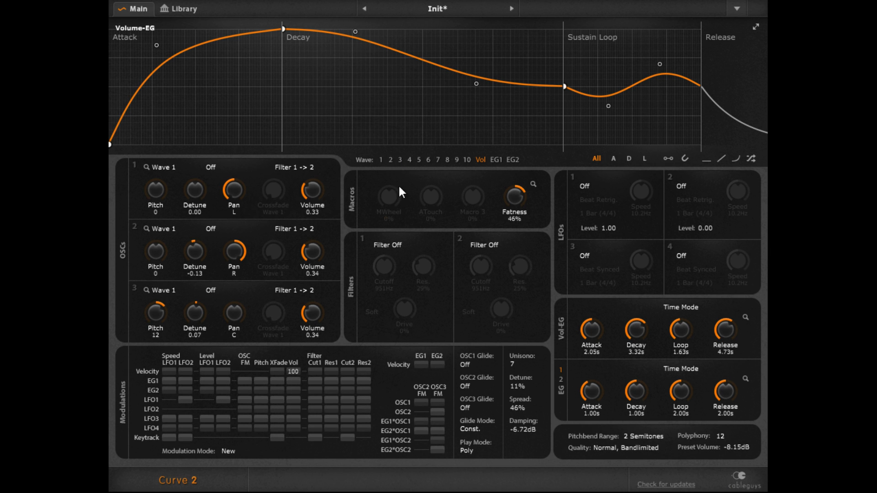
Step: Set filter 1 to 24dB Clean HP with a cutoff of 218 Hz and 50% resonance
{"action": "left_click", "coordinate": [393, 244]}
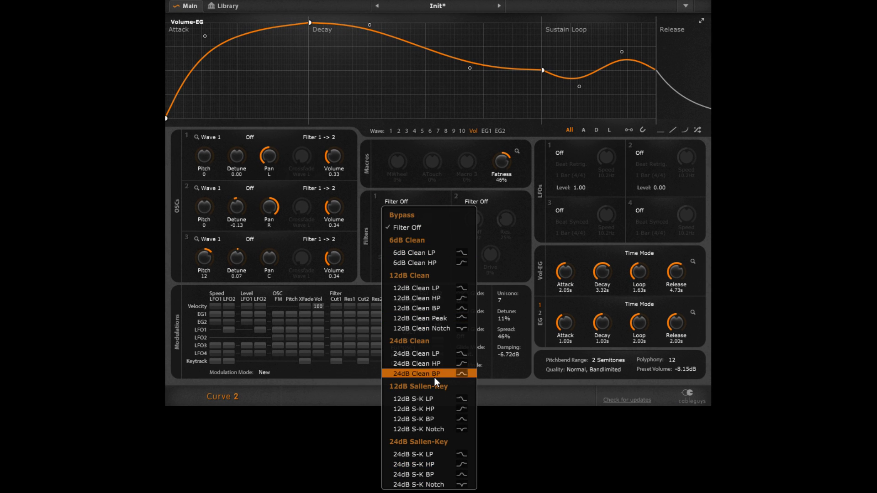
{"action": "left_click", "coordinate": [417, 363]}
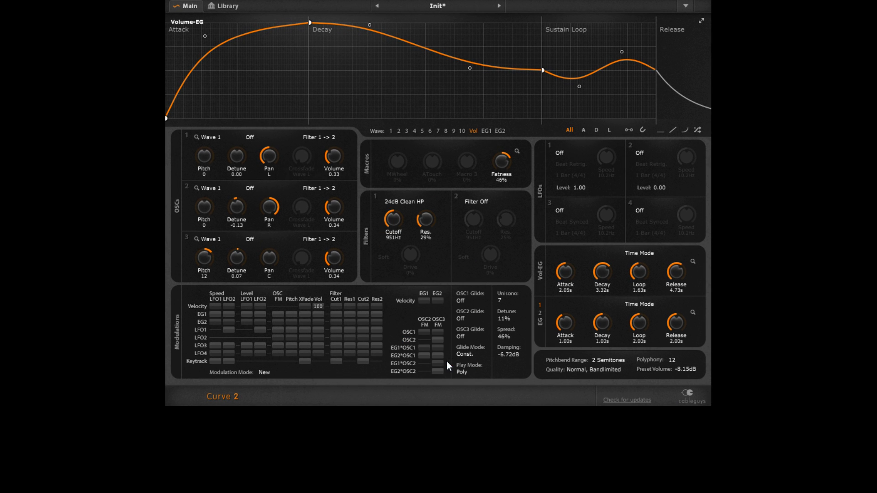
{"action": "left_click_drag", "start_coordinate": [393, 220], "coordinate": [384, 264]}
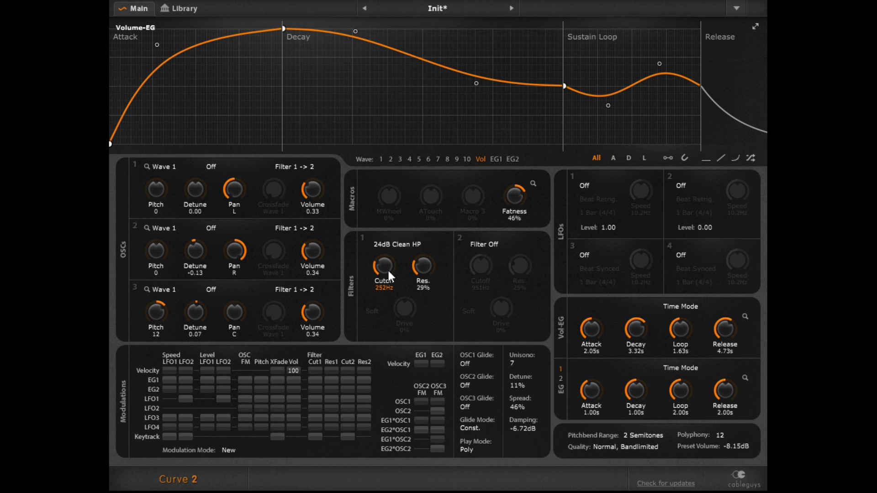
{"action": "left_click_drag", "start_coordinate": [423, 266], "coordinate": [422, 258]}
{"action": "left_click_drag", "start_coordinate": [384, 266], "coordinate": [384, 266]}
Step: Set filter 2 to 12dB Clean Notch with a cutoff of 1.04 kHz
{"action": "left_click", "coordinate": [494, 245]}
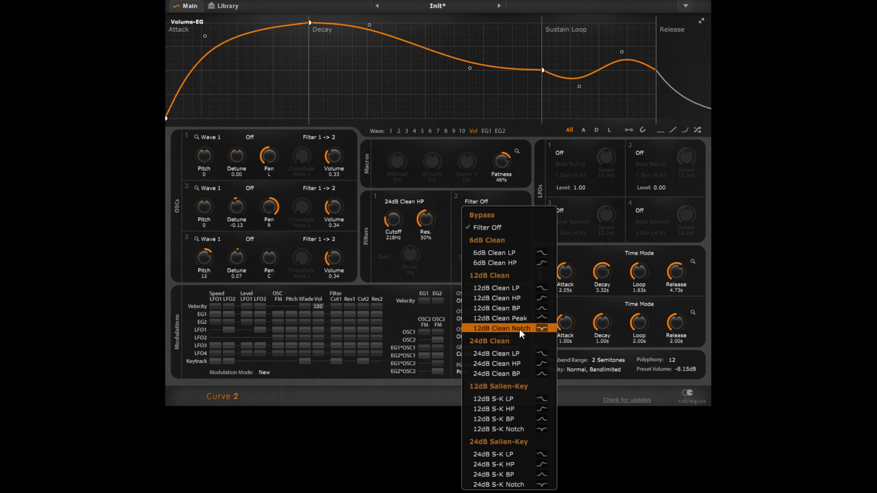
{"action": "left_click", "coordinate": [519, 329]}
{"action": "left_click_drag", "start_coordinate": [477, 226], "coordinate": [481, 248]}
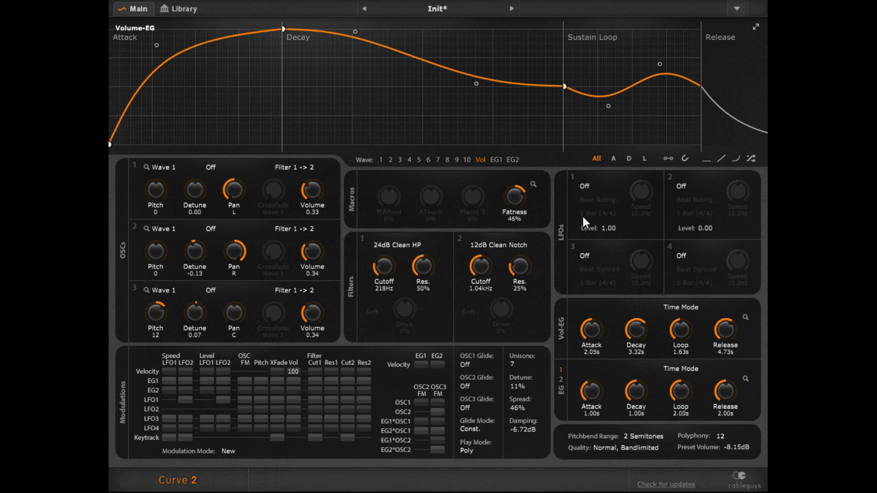
Step: Assign and display Wave 2 for LFO 1, and set LFO 1's modulation of filter 2's cutoff to 40
{"action": "left_click", "coordinate": [599, 191]}
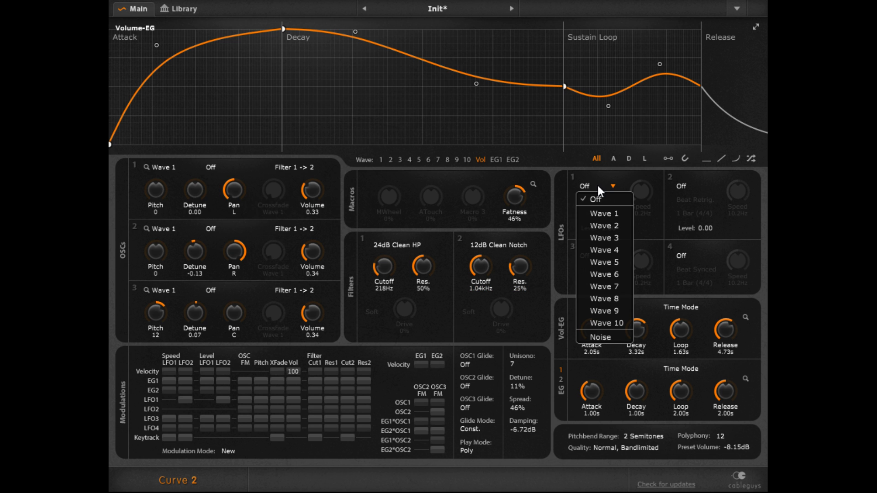
{"action": "left_click", "coordinate": [618, 225]}
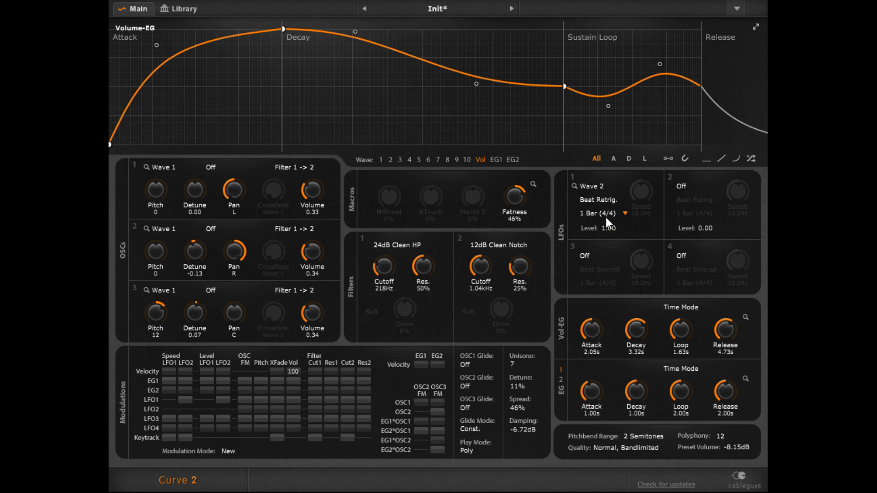
{"action": "left_click", "coordinate": [574, 187]}
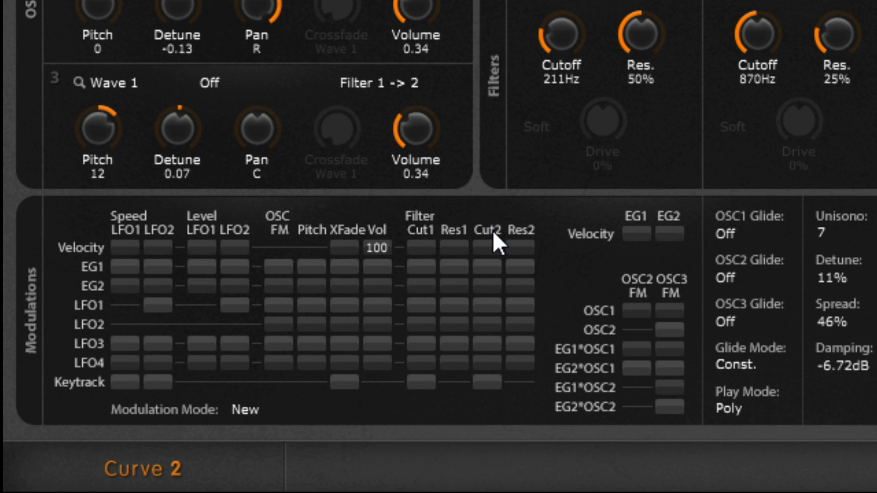
{"action": "left_click_drag", "start_coordinate": [487, 305], "coordinate": [486, 268]}
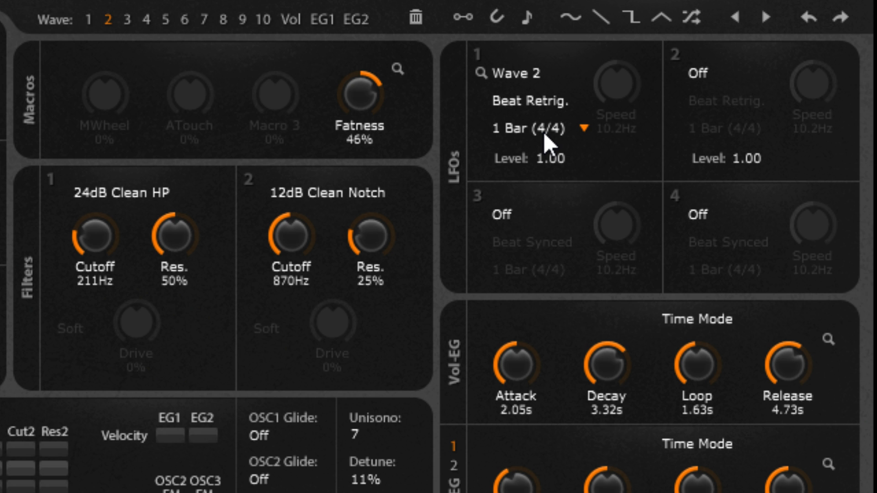
Step: Switch LFO 1 to Hertz Retrig. mode and set its speed to 0.138 Hz
{"action": "left_click", "coordinate": [542, 102]}
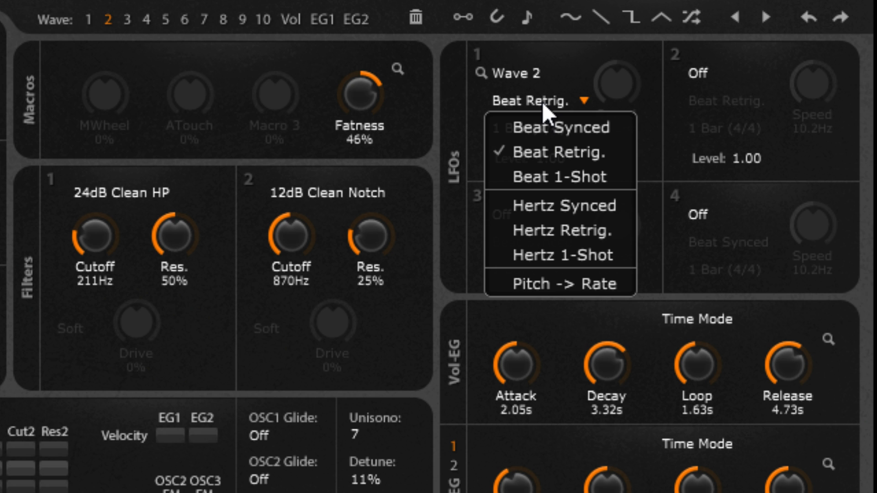
{"action": "left_click", "coordinate": [620, 229]}
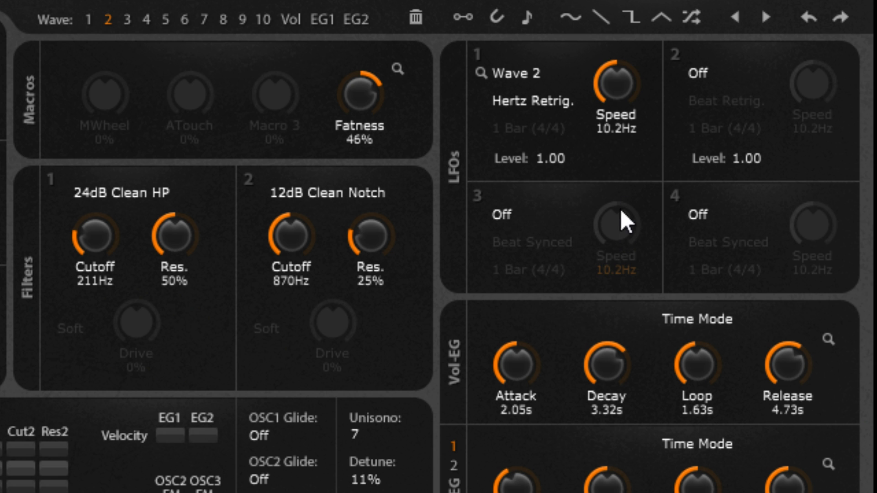
{"action": "left_click_drag", "start_coordinate": [612, 78], "coordinate": [616, 124]}
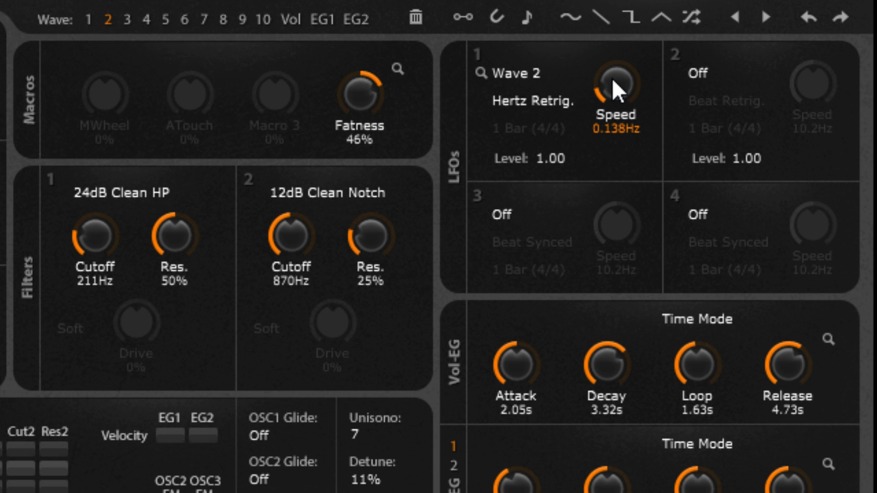
Step: Assign Wave 3 to LFO 2 and display that wave for editing
{"action": "left_click", "coordinate": [738, 76]}
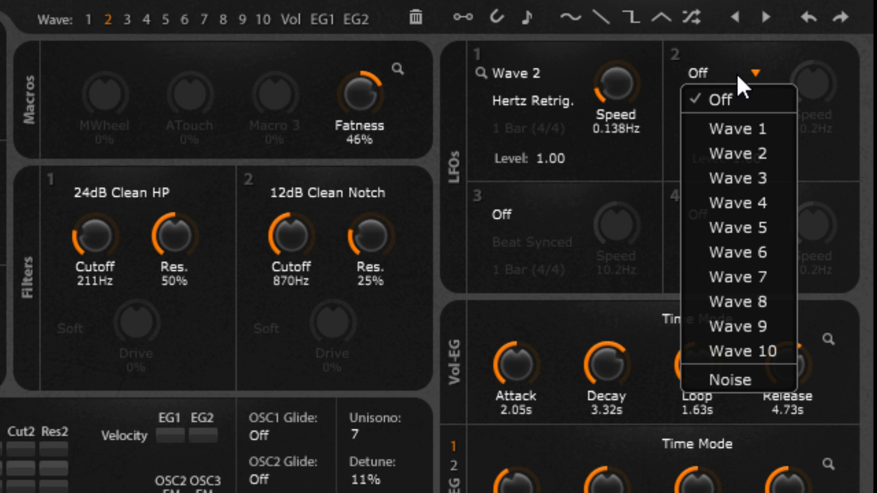
{"action": "left_click", "coordinate": [761, 184]}
{"action": "left_click", "coordinate": [676, 72]}
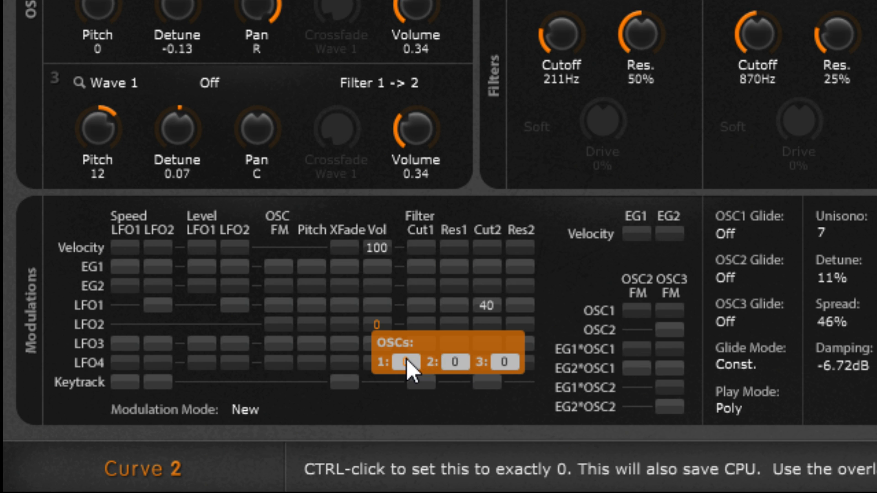
Step: Set LFO 2's modulation of oscillator volume to 100 and clear Wave 3 in readiness for drawing horizontal steps
{"action": "left_click_drag", "start_coordinate": [378, 325], "coordinate": [377, 180]}
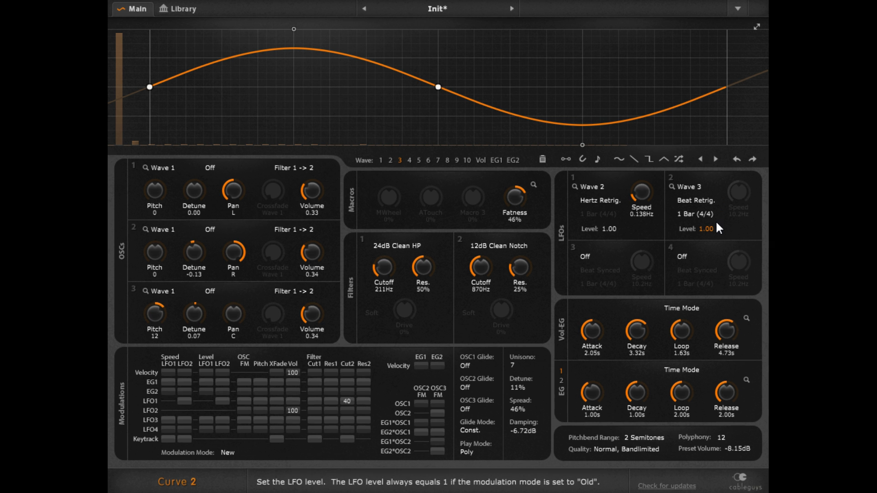
{"action": "left_click", "coordinate": [542, 159]}
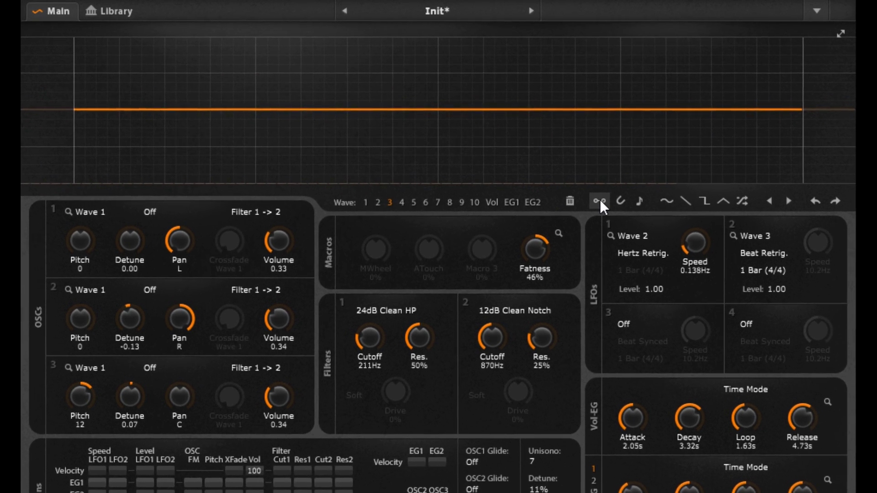
{"action": "left_click", "coordinate": [600, 201]}
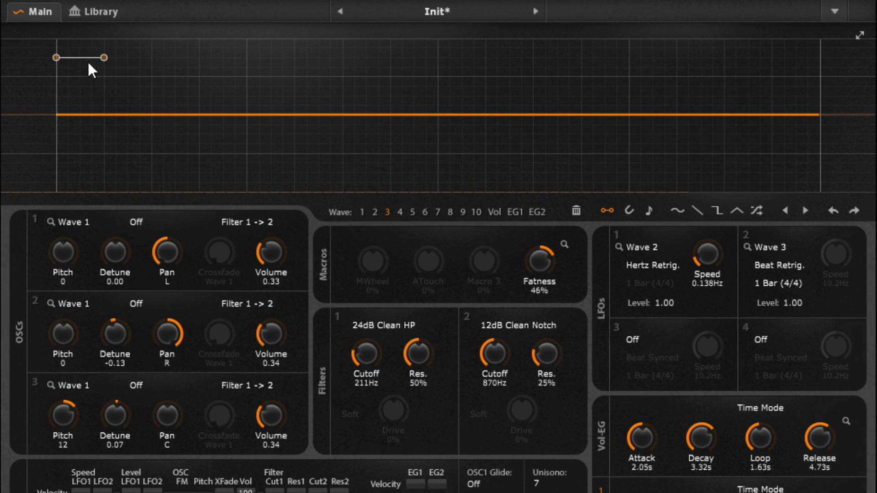
Step: Draw a 16-step gate pattern across Wave 3 alternating high and low levels, keeping steps 7–8 and 12–13 both high
{"action": "left_click", "coordinate": [78, 31]}
{"action": "left_click", "coordinate": [130, 169]}
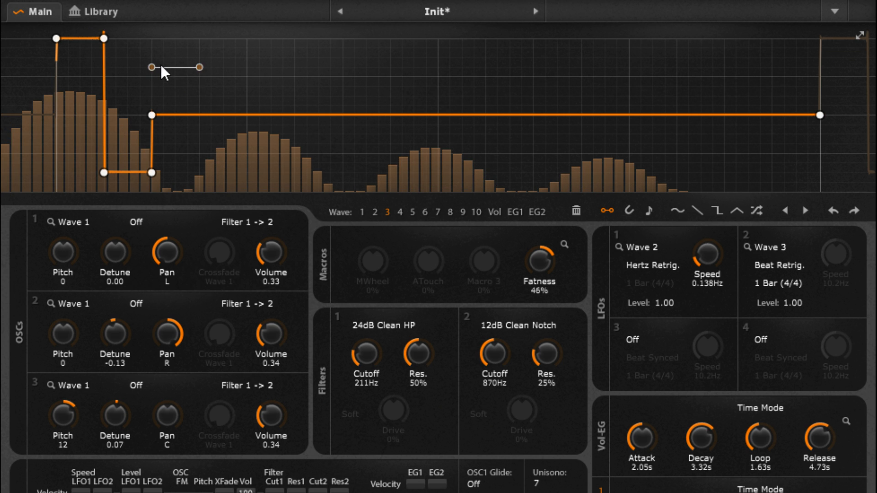
{"action": "left_click", "coordinate": [161, 66]}
{"action": "left_click", "coordinate": [226, 162]}
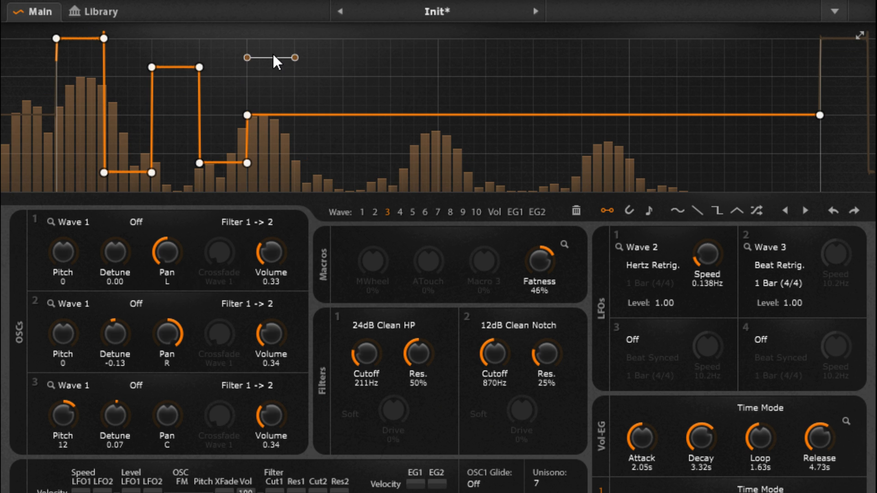
{"action": "left_click", "coordinate": [272, 50]}
{"action": "left_click", "coordinate": [326, 146]}
{"action": "left_click", "coordinate": [365, 56]}
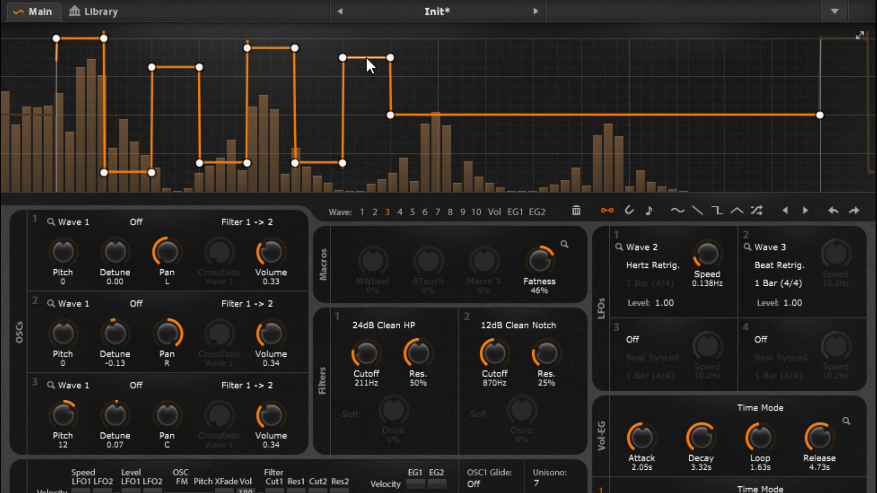
{"action": "left_click", "coordinate": [410, 39]}
{"action": "left_click", "coordinate": [459, 181]}
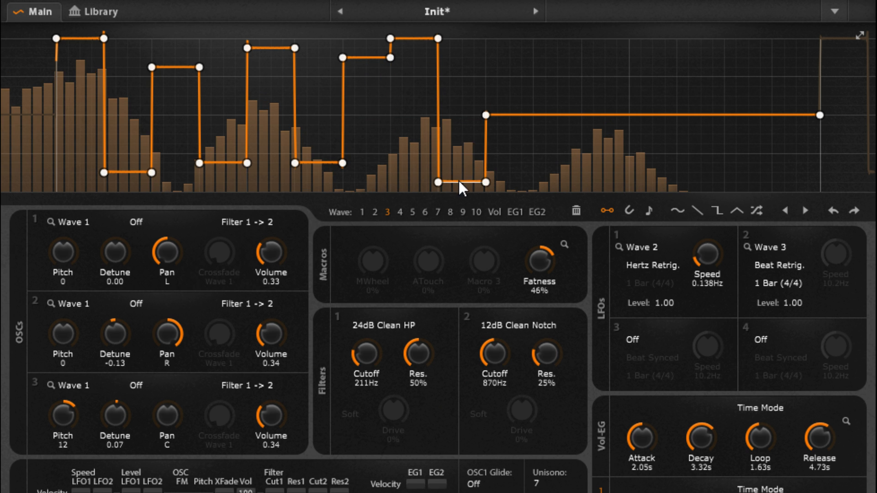
{"action": "left_click", "coordinate": [511, 50]}
{"action": "left_click", "coordinate": [570, 172]}
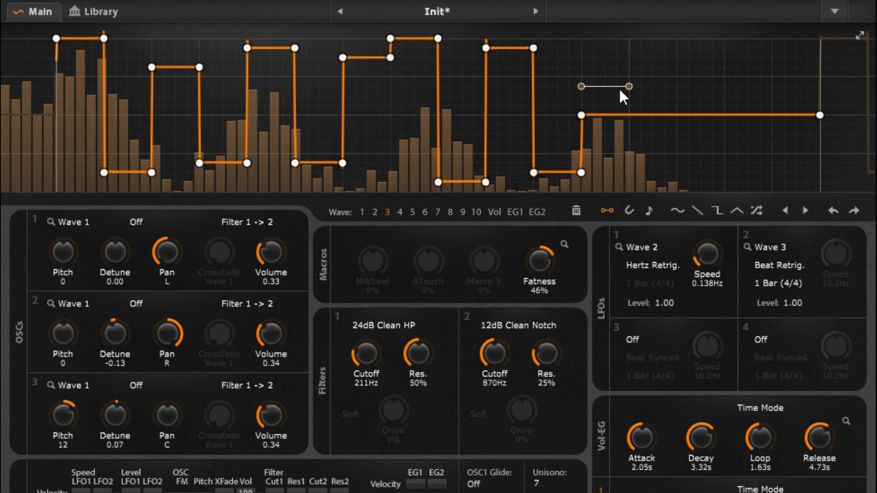
{"action": "left_click", "coordinate": [617, 60]}
{"action": "left_click", "coordinate": [656, 42]}
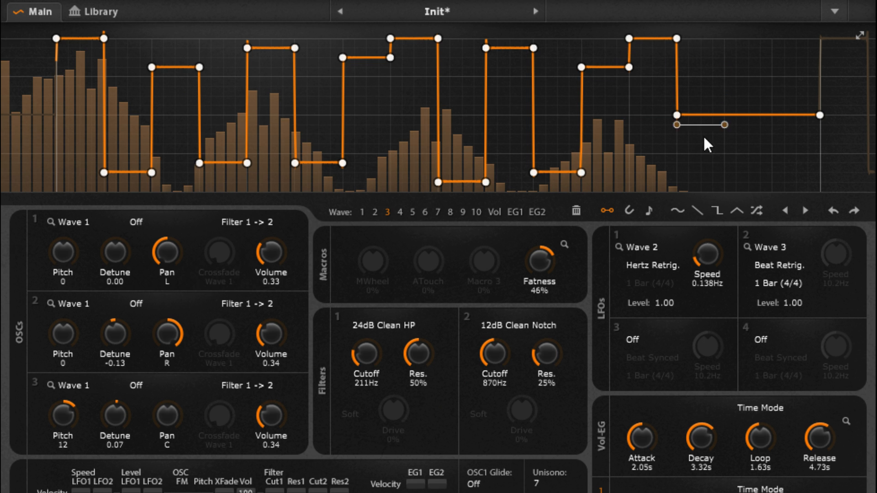
{"action": "left_click", "coordinate": [703, 179]}
{"action": "left_click", "coordinate": [733, 42]}
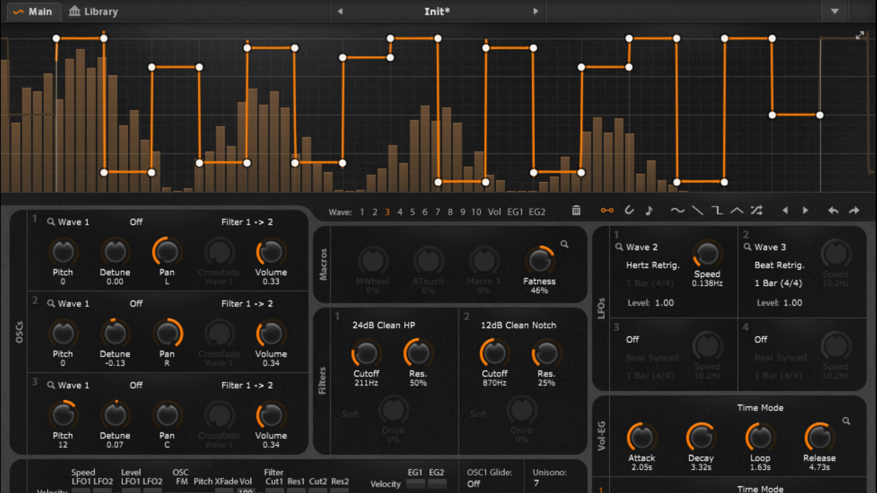
{"action": "left_click_drag", "start_coordinate": [800, 115], "coordinate": [801, 191]}
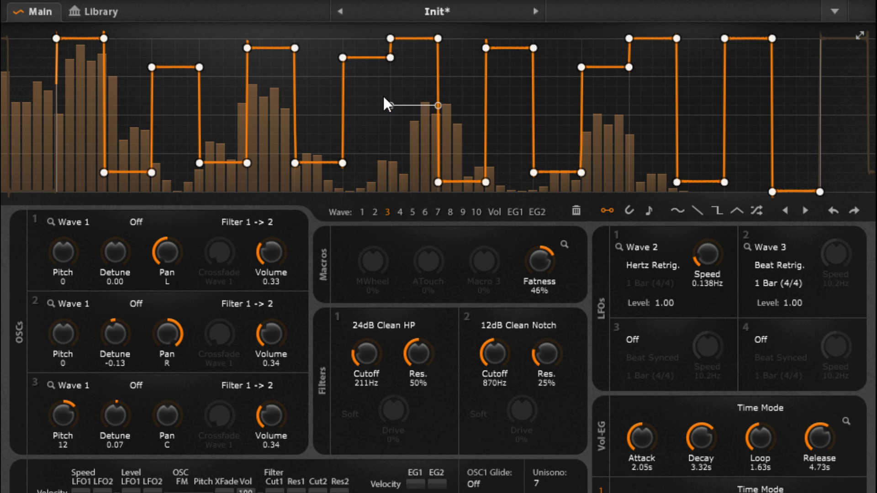
Step: Slope the fifth step of Wave 3 downward and convert the starting points of steps 3, 7 and 12 to soft curves
{"action": "mouse_move", "coordinate": [295, 47]}
{"action": "left_mouse_down"}
{"action": "mouse_move", "coordinate": [295, 86]}
{"action": "mouse_move", "coordinate": [294, 63]}
{"action": "left_mouse_up"}
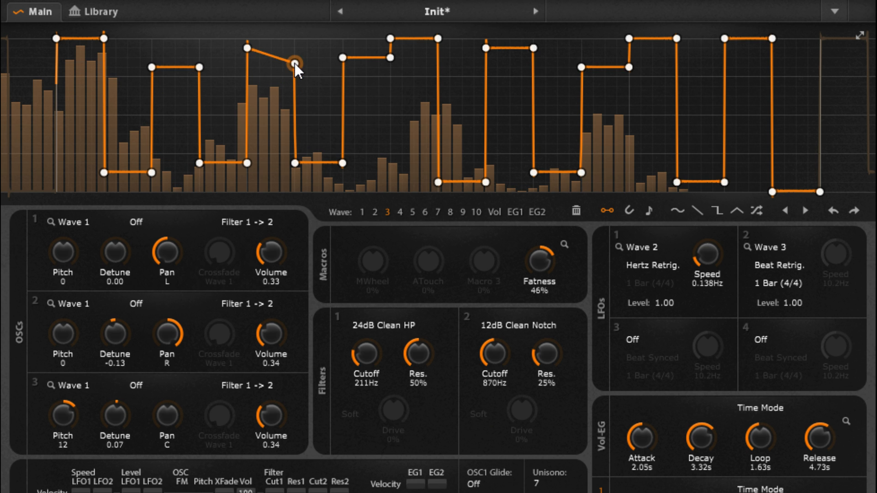
{"action": "right_click", "coordinate": [152, 67]}
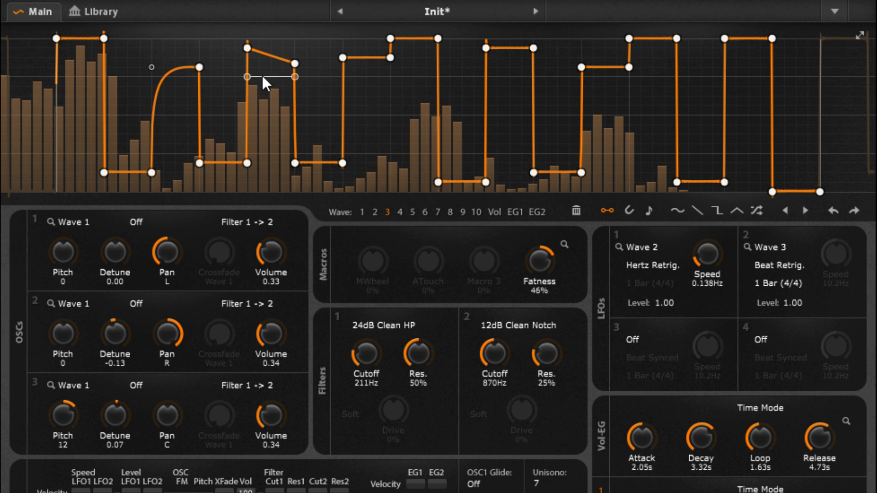
{"action": "right_click", "coordinate": [343, 59]}
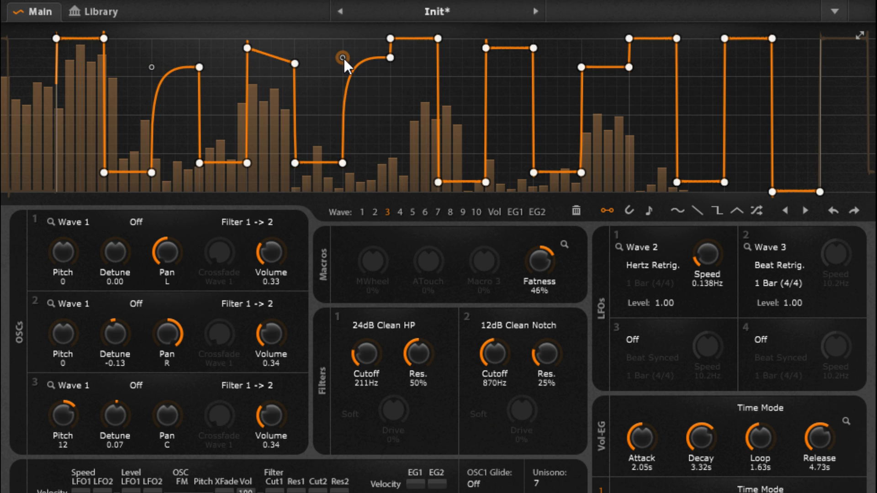
{"action": "right_click", "coordinate": [582, 67]}
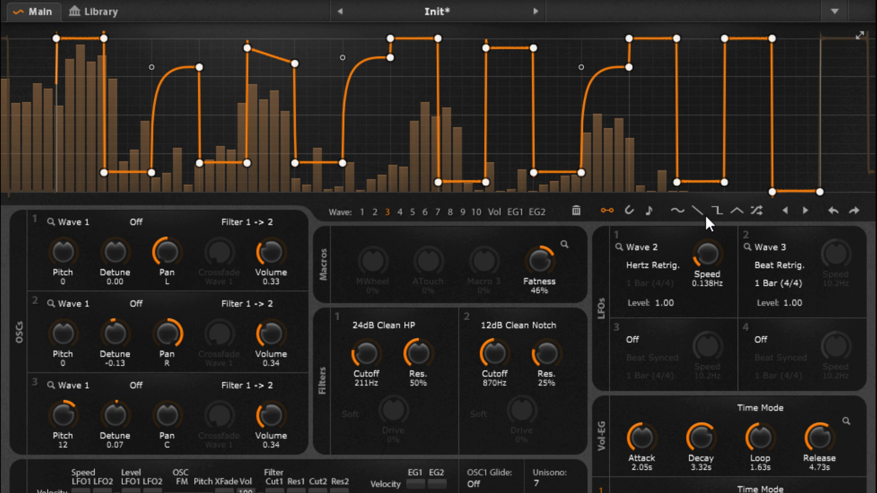
Step: Try LFO 2 lengths of 2 Bars and 1/2, and return it to 1 Bar (4/4)
{"action": "left_click", "coordinate": [778, 284]}
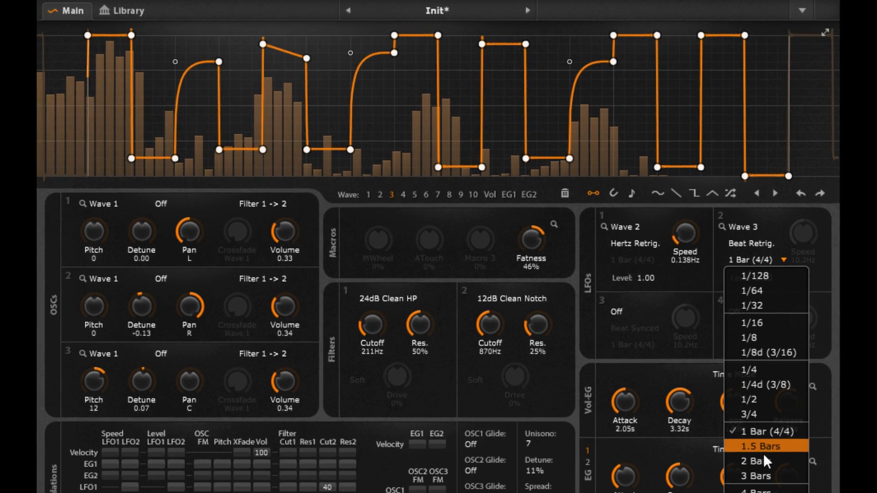
{"action": "left_click", "coordinate": [762, 461]}
{"action": "left_click", "coordinate": [751, 260]}
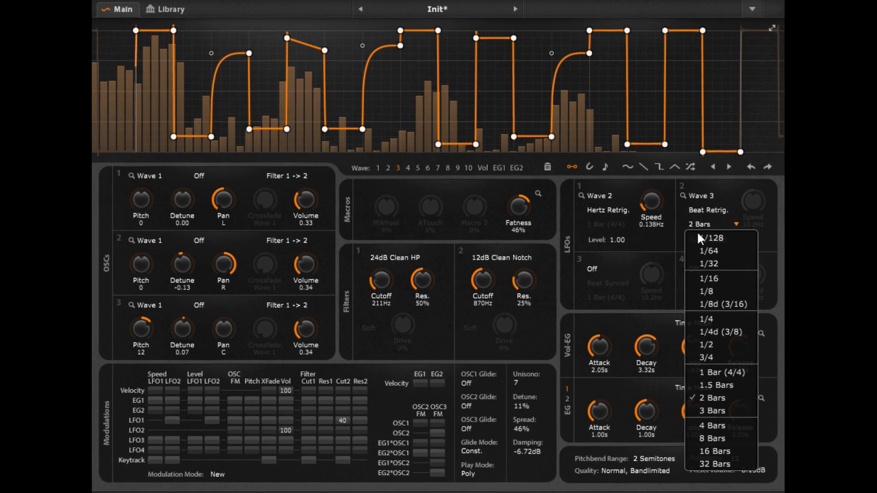
{"action": "left_click", "coordinate": [706, 345]}
{"action": "left_click", "coordinate": [692, 224]}
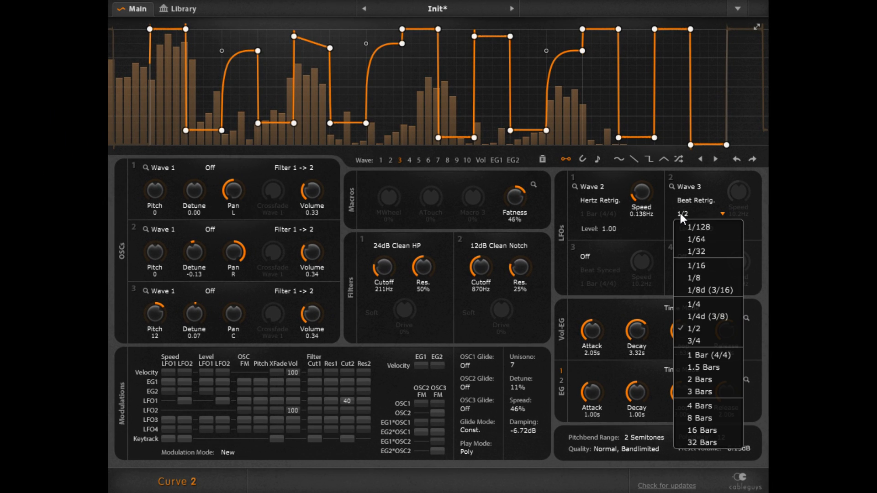
{"action": "left_click", "coordinate": [712, 354]}
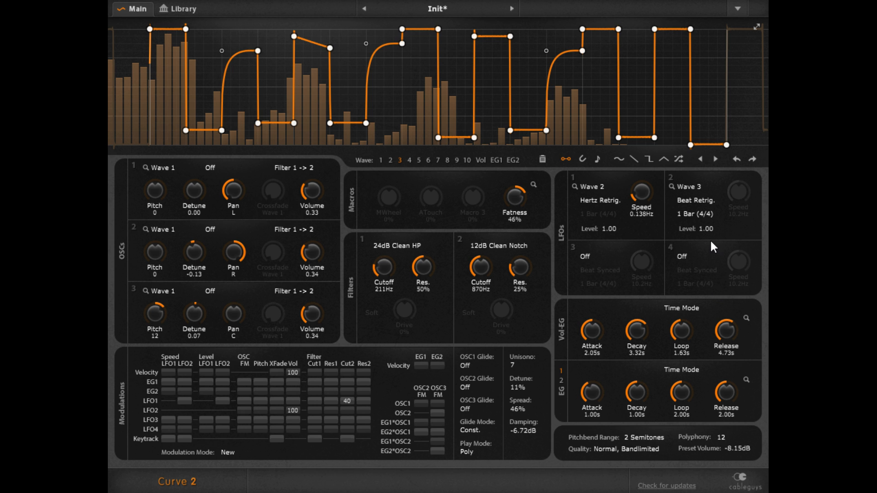
Step: Switch LFO 2 to Beat Synced mode and lower its level to 0.00
{"action": "left_click", "coordinate": [696, 202]}
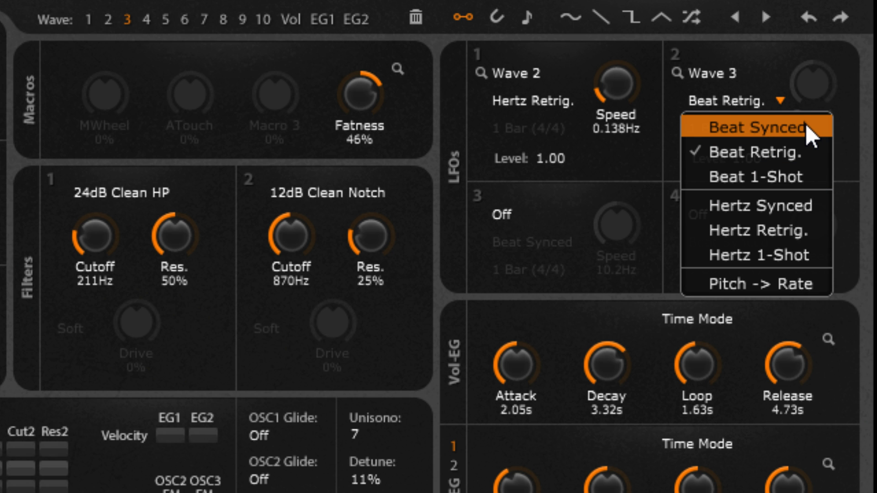
{"action": "left_click", "coordinate": [808, 132]}
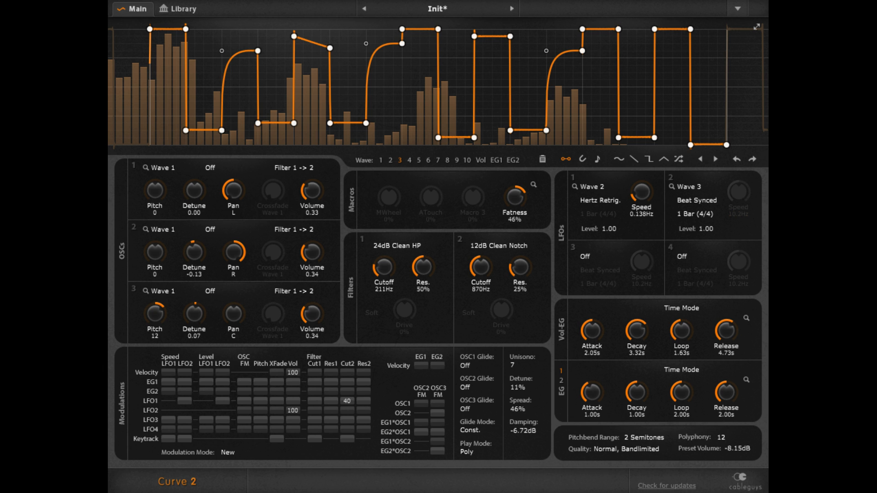
{"action": "left_click_drag", "start_coordinate": [706, 228], "coordinate": [705, 271]}
Step: Assign LFO 2 Level to the MWheel macro with an amount of 0.72 and test the macro knob
{"action": "left_click", "coordinate": [533, 184]}
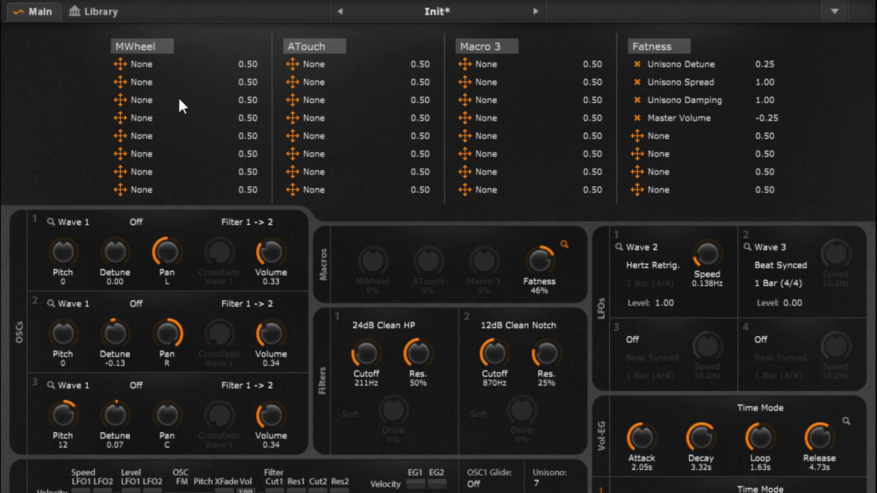
{"action": "left_click_drag", "start_coordinate": [119, 64], "coordinate": [120, 63]}
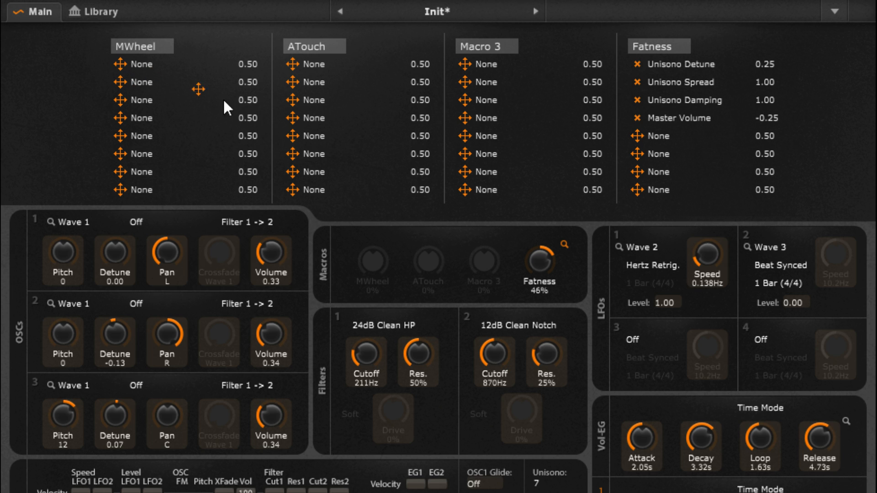
{"action": "left_click_drag", "start_coordinate": [793, 306], "coordinate": [795, 302]}
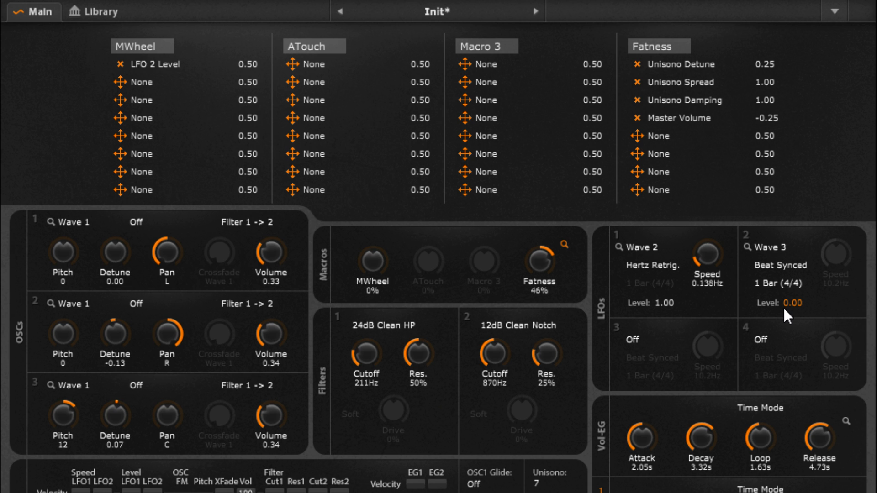
{"action": "mouse_move", "coordinate": [252, 64]}
{"action": "left_mouse_down"}
{"action": "mouse_move", "coordinate": [252, 42]}
{"action": "mouse_move", "coordinate": [252, 55]}
{"action": "left_mouse_up"}
{"action": "left_click_drag", "start_coordinate": [369, 260], "coordinate": [369, 229]}
{"action": "double_click", "coordinate": [374, 264]}
Step: Assign Cutoff 1 with an amount of 0.36 and Resonance 1 with 0.28 to the ATouch macro
{"action": "left_click_drag", "start_coordinate": [292, 66], "coordinate": [364, 349]}
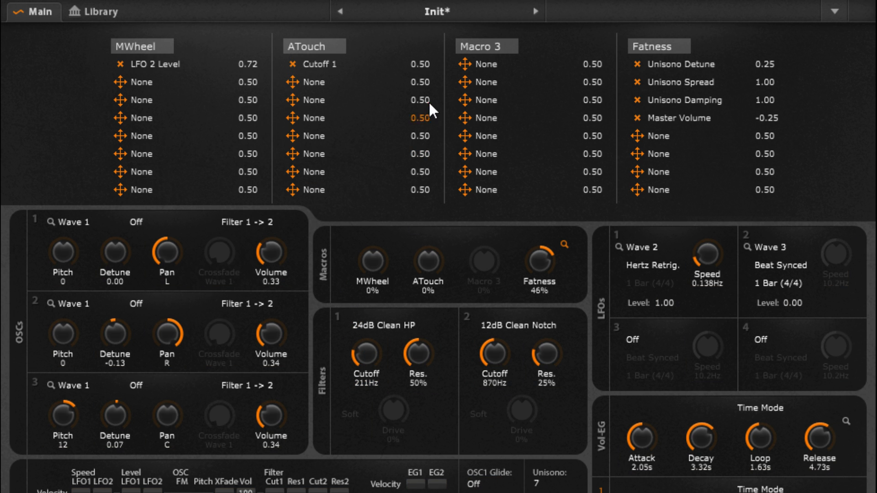
{"action": "left_click_drag", "start_coordinate": [421, 64], "coordinate": [421, 71]}
{"action": "left_click_drag", "start_coordinate": [297, 83], "coordinate": [417, 353]}
{"action": "mouse_move", "coordinate": [422, 79]}
{"action": "left_mouse_down"}
{"action": "mouse_move", "coordinate": [422, 109]}
{"action": "mouse_move", "coordinate": [426, 75]}
{"action": "left_mouse_up"}
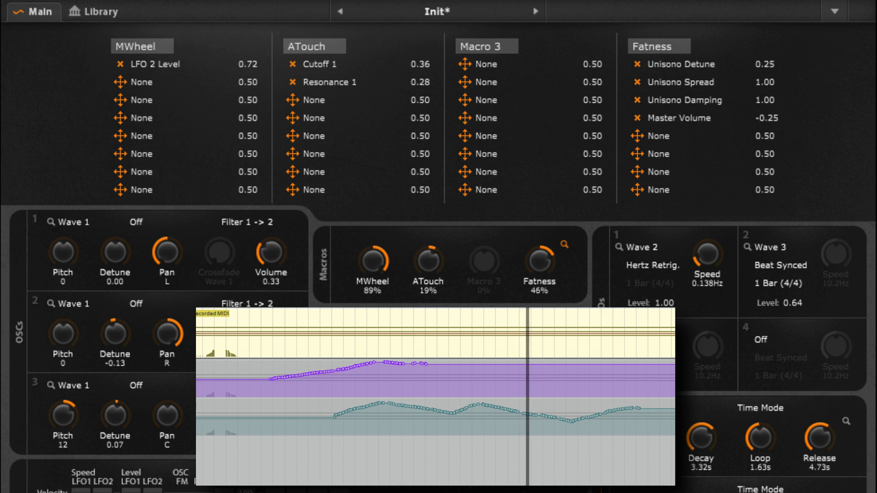
Step: Rename the MWheel macro to TGate and the ATouch macro to HPF, and close the macro assignments
{"action": "left_click", "coordinate": [138, 50]}
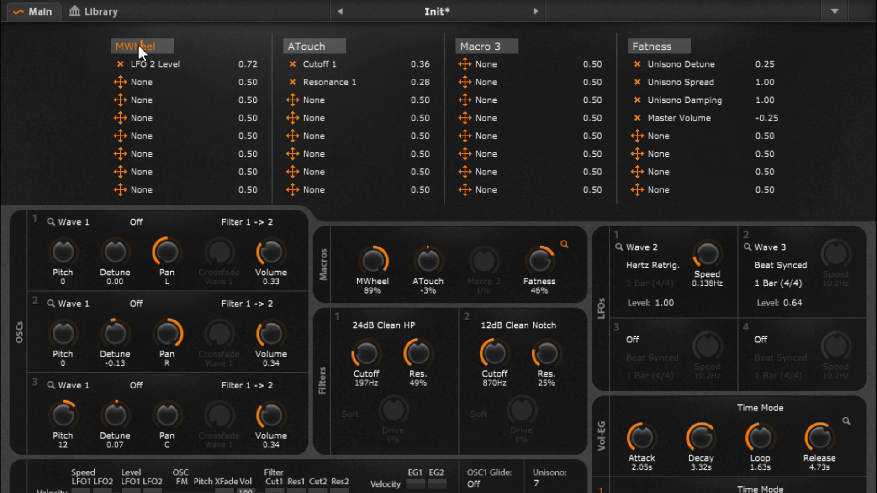
{"action": "left_click_drag", "start_coordinate": [168, 49], "coordinate": [115, 49]}
{"action": "type", "text": "TGate"}
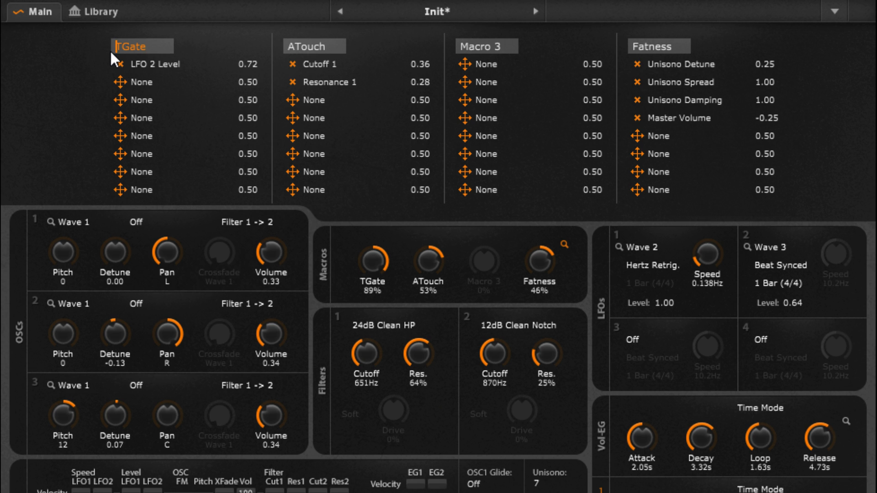
{"action": "left_click", "coordinate": [340, 46]}
{"action": "left_click_drag", "start_coordinate": [340, 46], "coordinate": [287, 44]}
{"action": "type", "text": "HPF"}
{"action": "key", "text": "Return"}
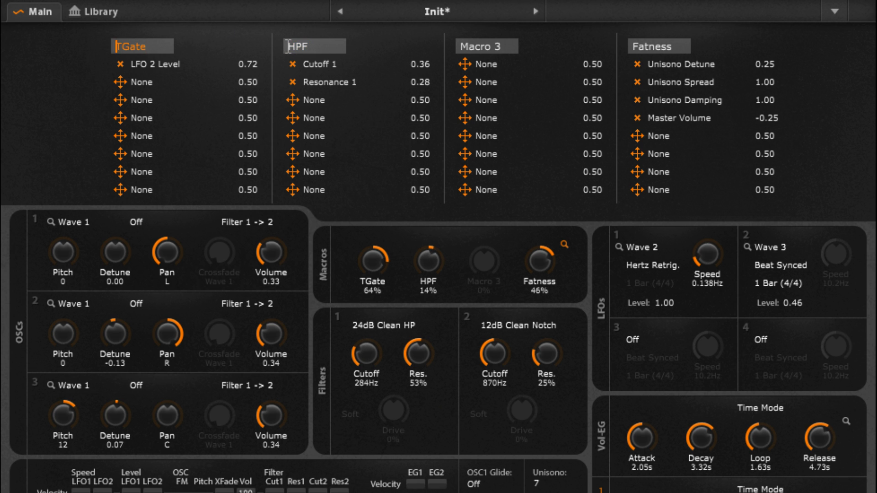
{"action": "left_click", "coordinate": [565, 245]}
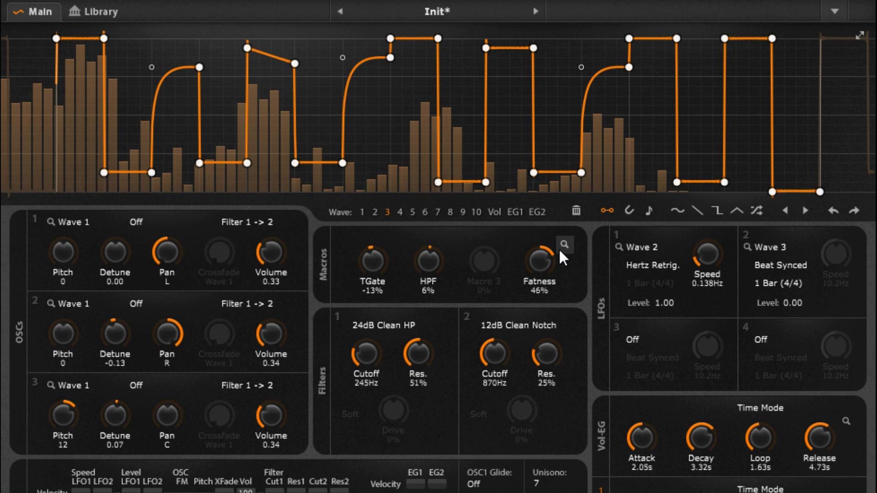
Step: Save the preset to the library under the name Tutorial Pad
{"action": "left_click", "coordinate": [835, 12]}
{"action": "left_click", "coordinate": [812, 71]}
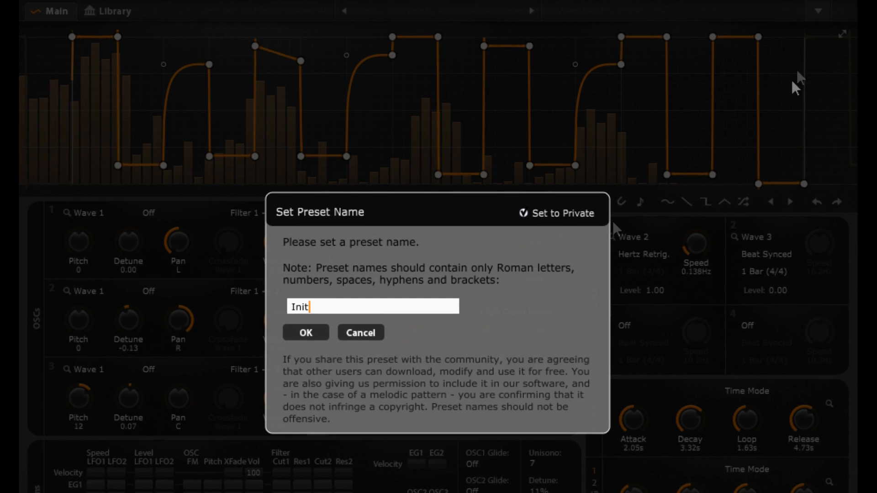
{"action": "key", "text": "ctrl+a"}
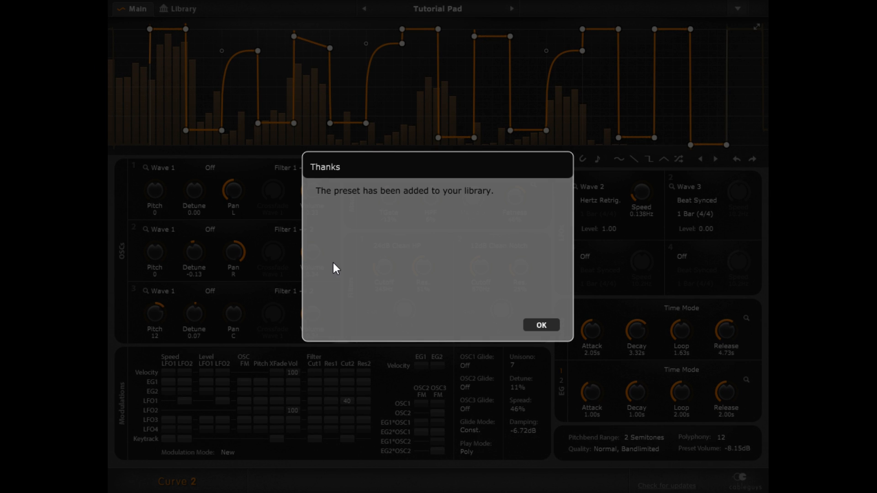
{"action": "left_click", "coordinate": [541, 325]}
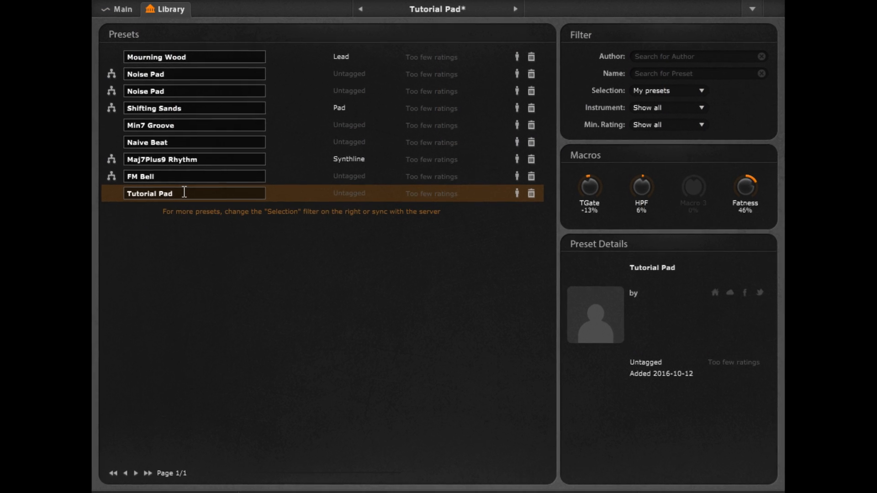
Step: Tag the Tutorial Pad preset in the library as a Pad
{"action": "left_click", "coordinate": [185, 193]}
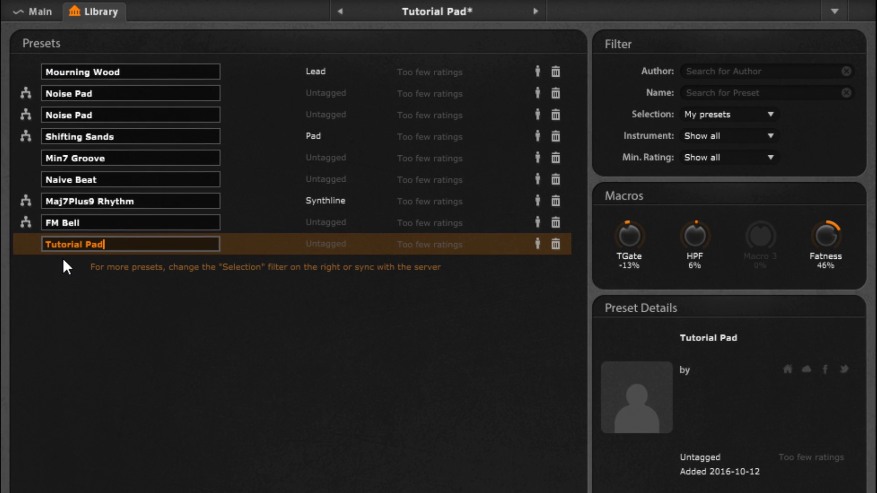
{"action": "left_click", "coordinate": [355, 243]}
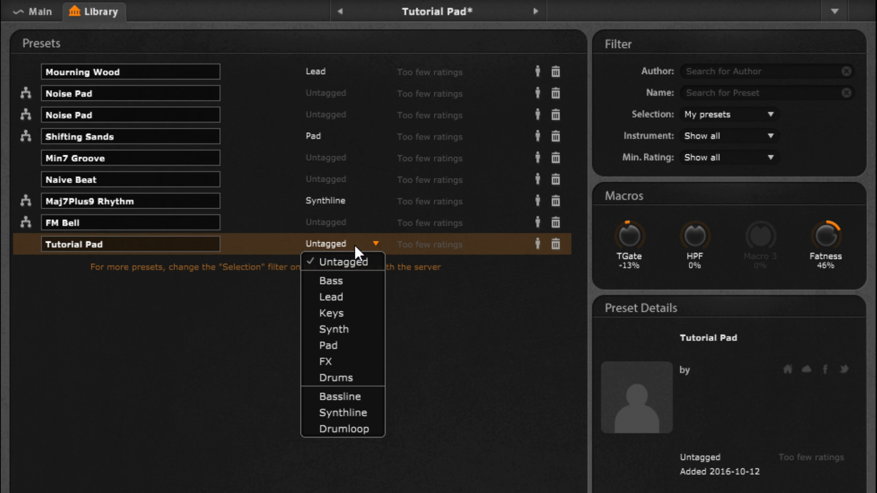
{"action": "left_click", "coordinate": [354, 343]}
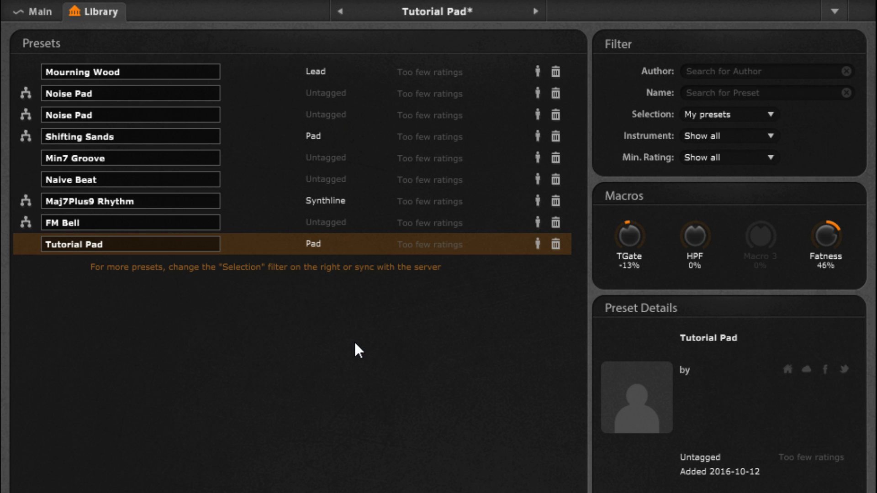
Step: Sync the presets with the online preset library
{"action": "mouse_move", "coordinate": [430, 240]}
{"action": "left_click", "coordinate": [833, 13]}
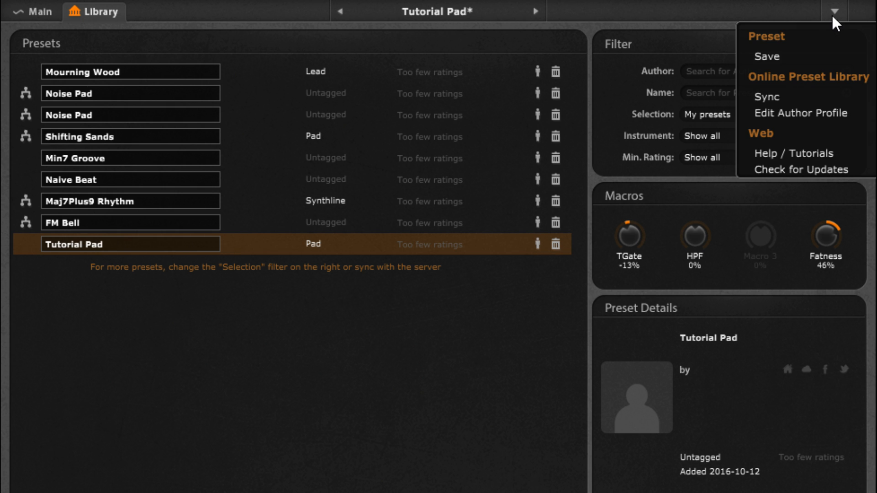
{"action": "left_click", "coordinate": [813, 96]}
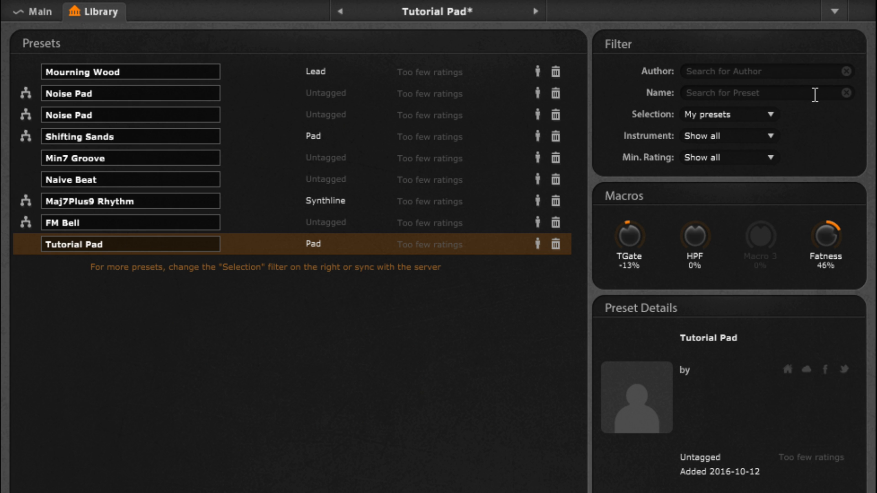